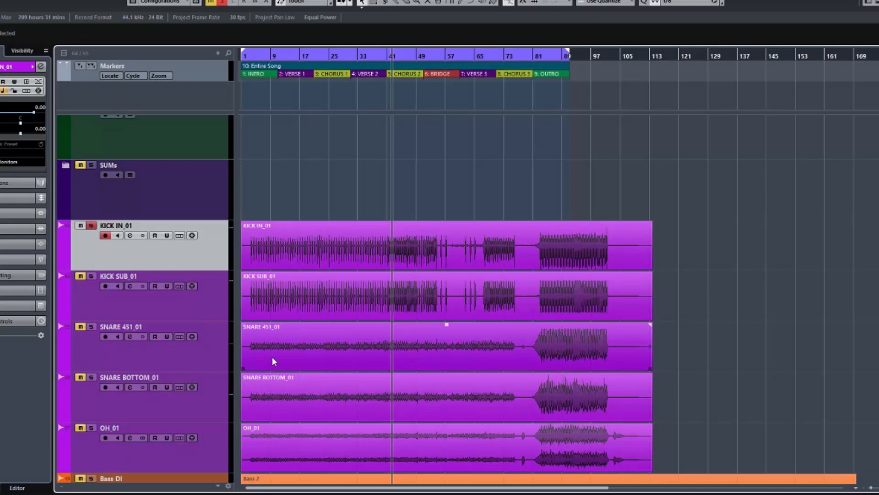
# Look over the drum and bass tracks, listen to the soloed KICK IN_01 track, and take it out of solo
pyautogui.scroll(-2, 272, 362)
pyautogui.scroll(1, 256, 364)
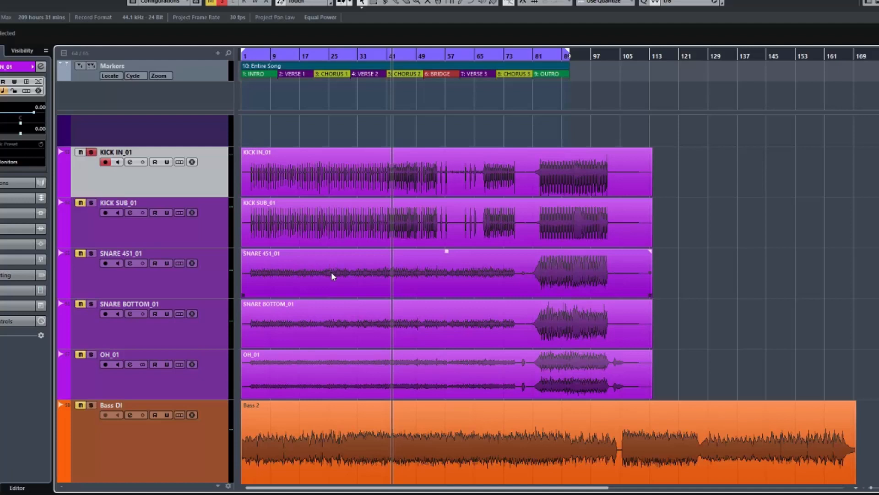
pyautogui.scroll(-2, 334, 275)
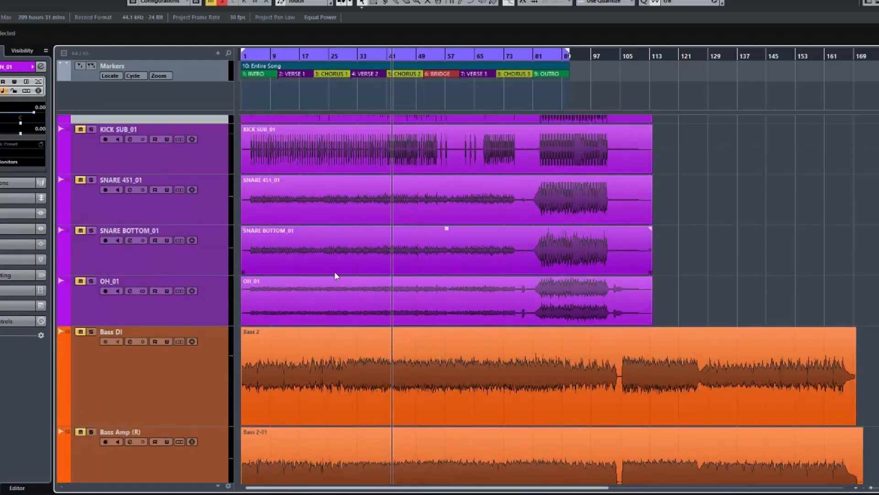
pyautogui.scroll(-2, 337, 292)
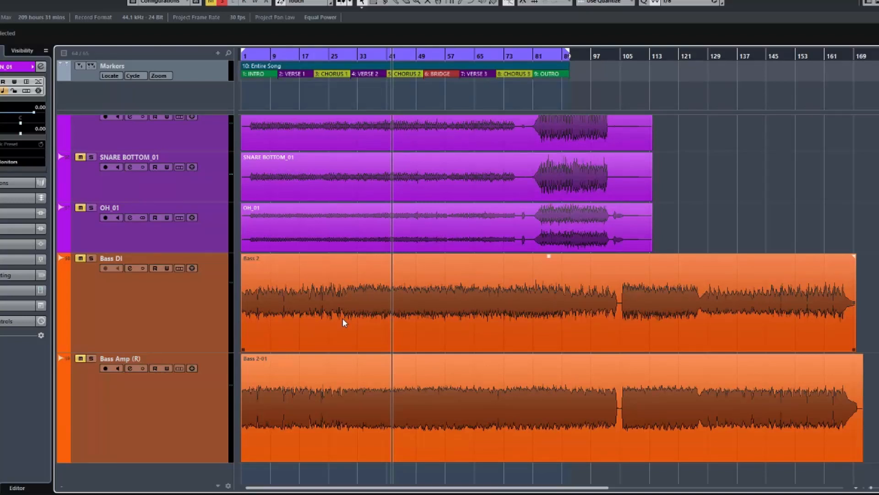
pyautogui.scroll(3, 343, 318)
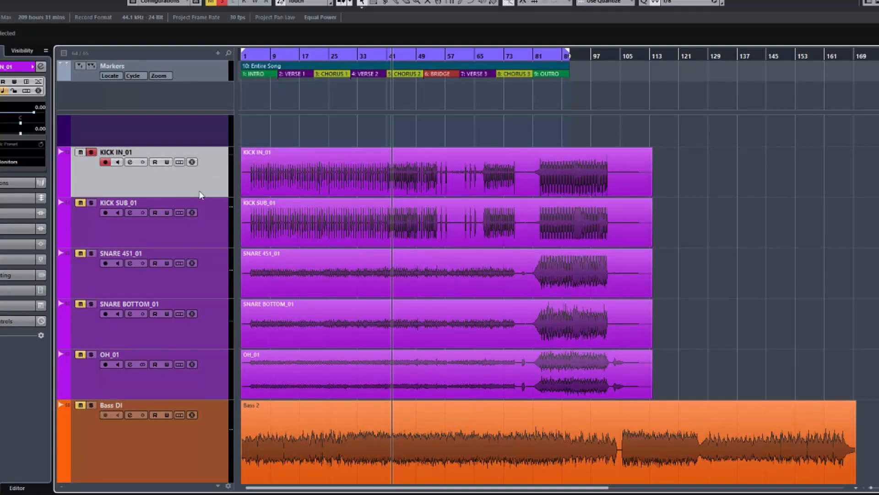
pyautogui.press('space')
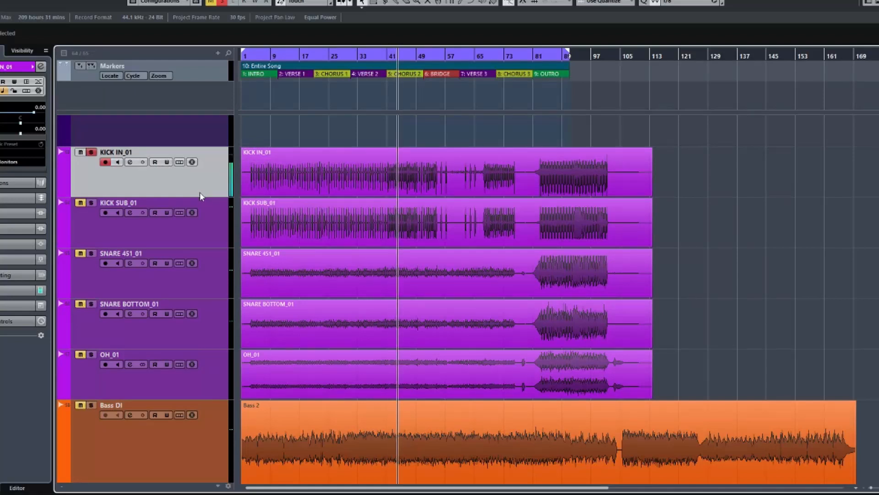
pyautogui.press('space')
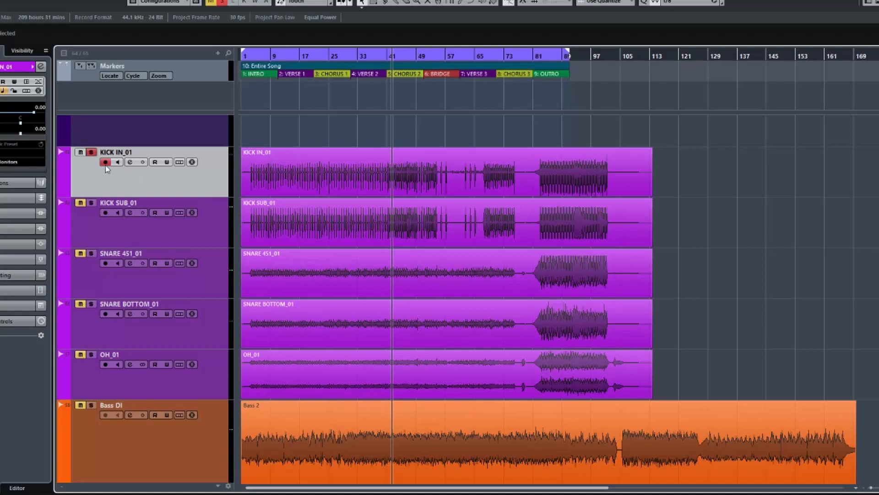
pyautogui.click(91, 152)
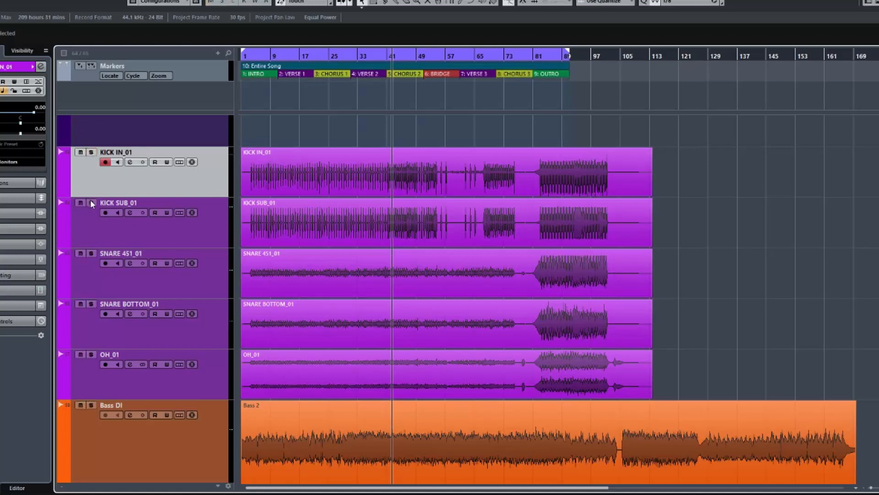
# Solo the KICK SUB_01 track to listen to it alone, and take it out of solo
pyautogui.click(92, 203)
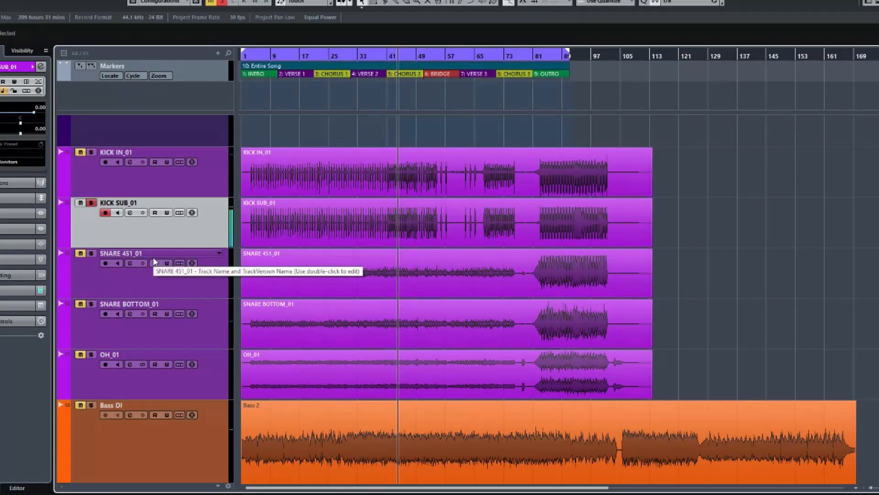
pyautogui.press('space')
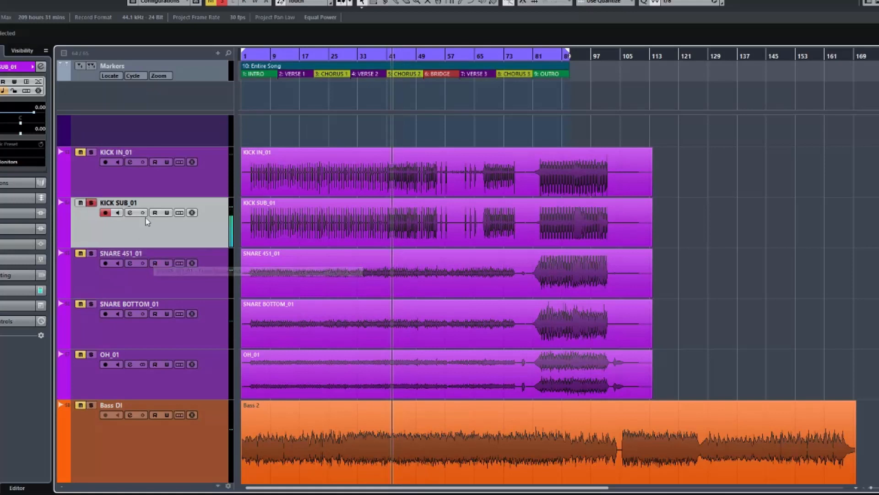
pyautogui.click(92, 203)
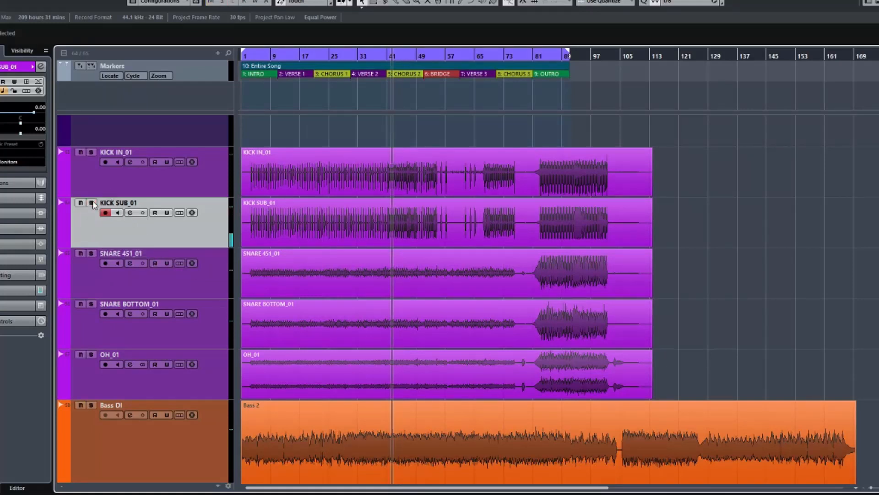
# Solo KICK IN_01 and compare it with and without KICK SUB_01 by toggling the sub track's solo during playback
pyautogui.click(91, 152)
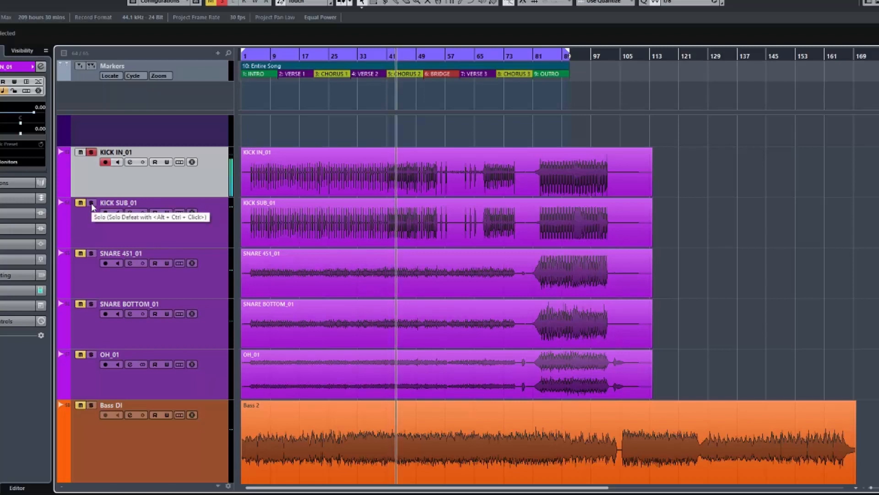
pyautogui.click(92, 204)
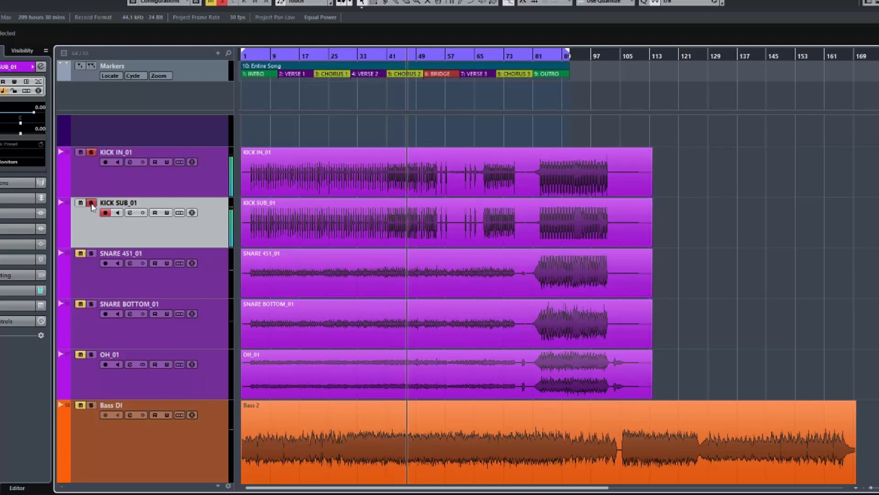
pyautogui.click(92, 205)
pyautogui.click(91, 203)
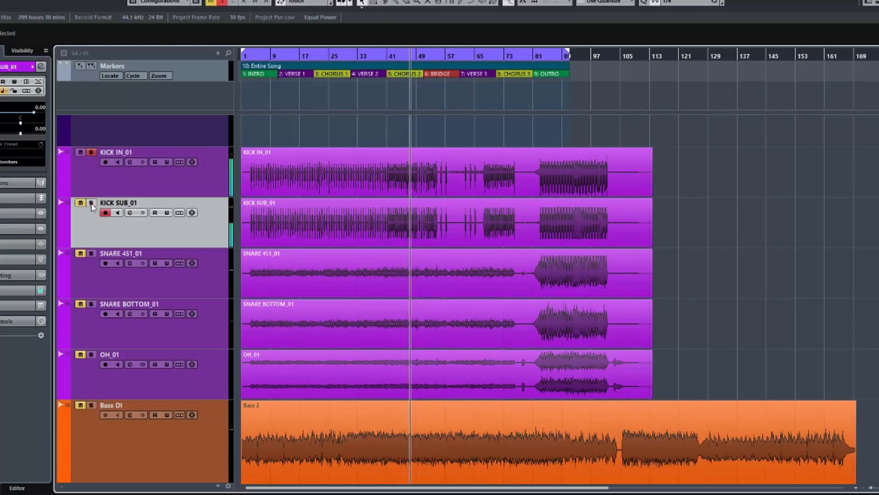
pyautogui.click(92, 204)
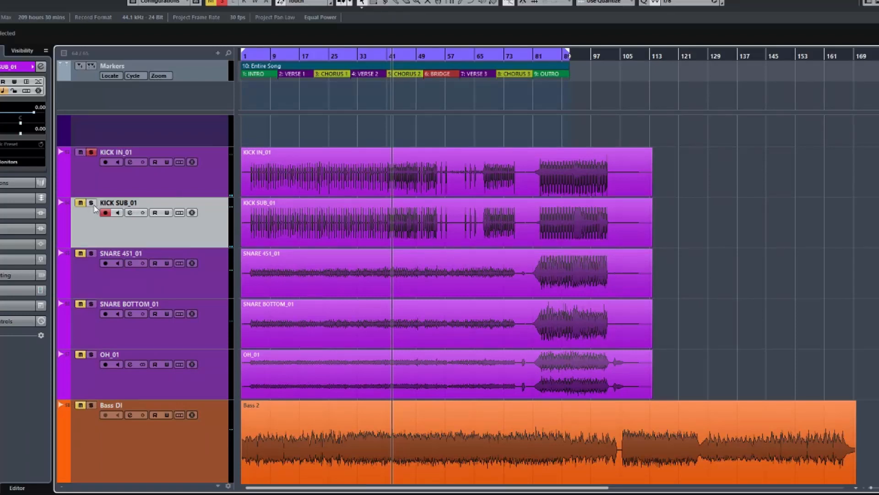
# Open the KICK SUB_01 channel settings, move the window clear of the track list, and flip the channel's phase to 180°
pyautogui.click(131, 214)
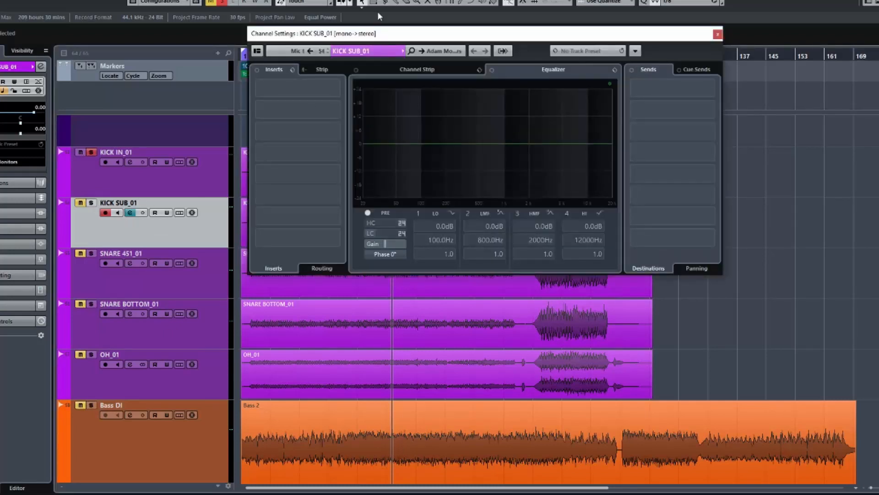
pyautogui.moveTo(376, 35)
pyautogui.mouseDown()
pyautogui.moveTo(541, 51)
pyautogui.moveTo(579, 100)
pyautogui.moveTo(599, 111)
pyautogui.moveTo(585, 89)
pyautogui.moveTo(570, 90)
pyautogui.mouseUp()
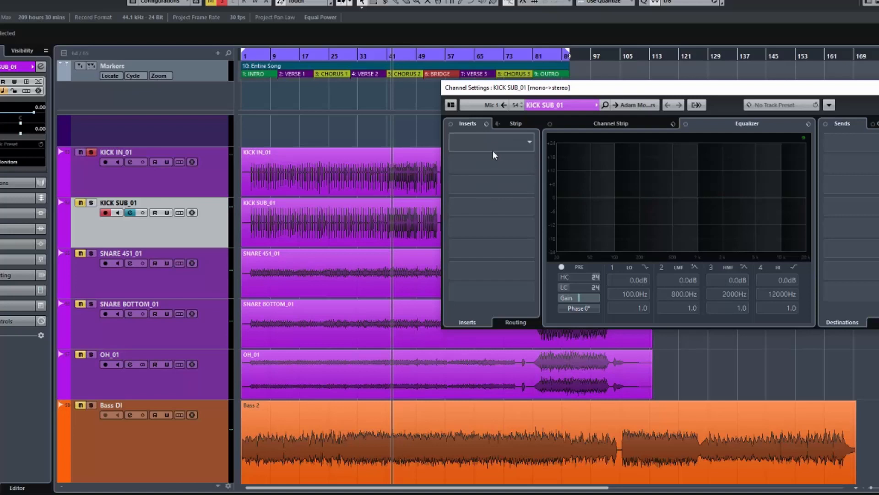
pyautogui.click(577, 309)
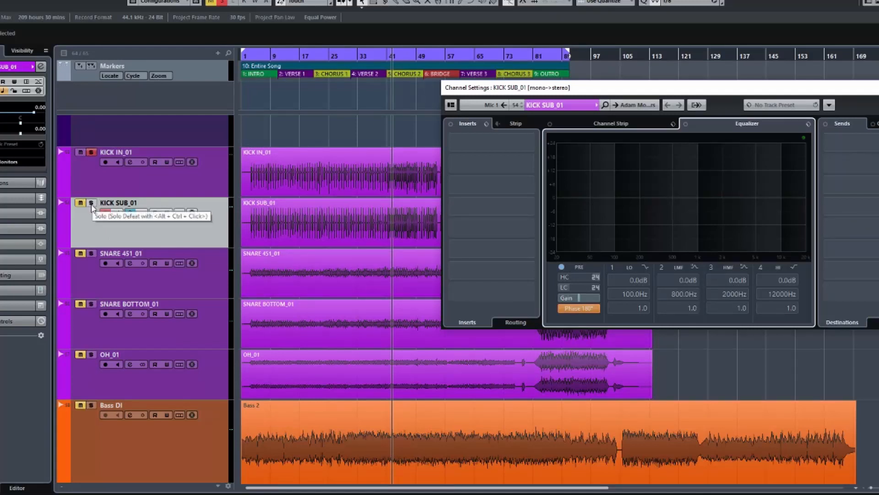
# Play the soloed KICK IN_01 and toggle the phase-inverted KICK SUB_01 in and out of solo to compare the sound
pyautogui.press('space')
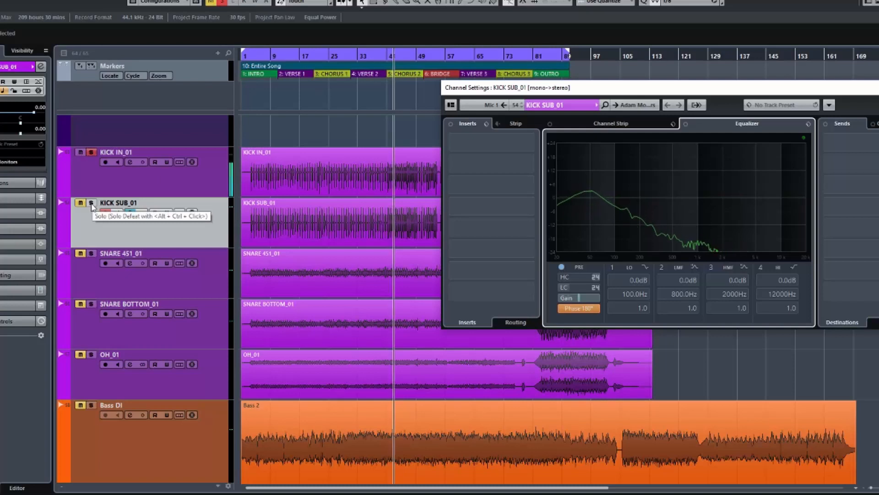
pyautogui.click(92, 205)
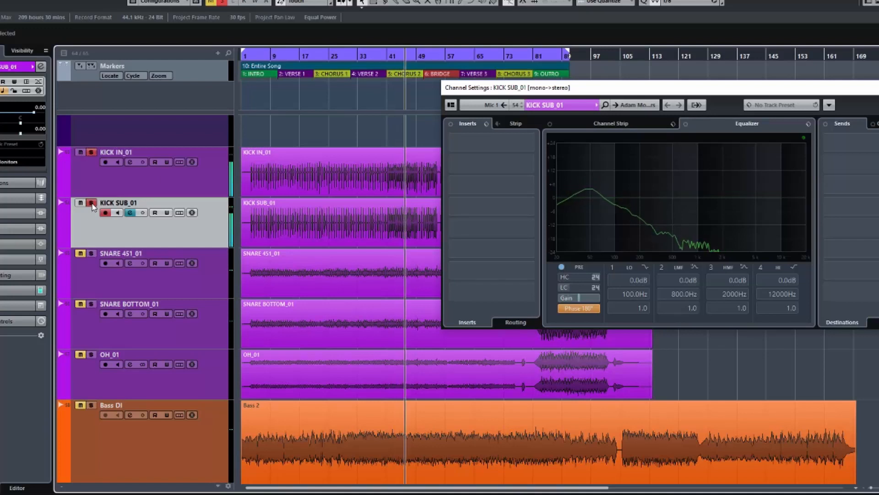
pyautogui.click(92, 205)
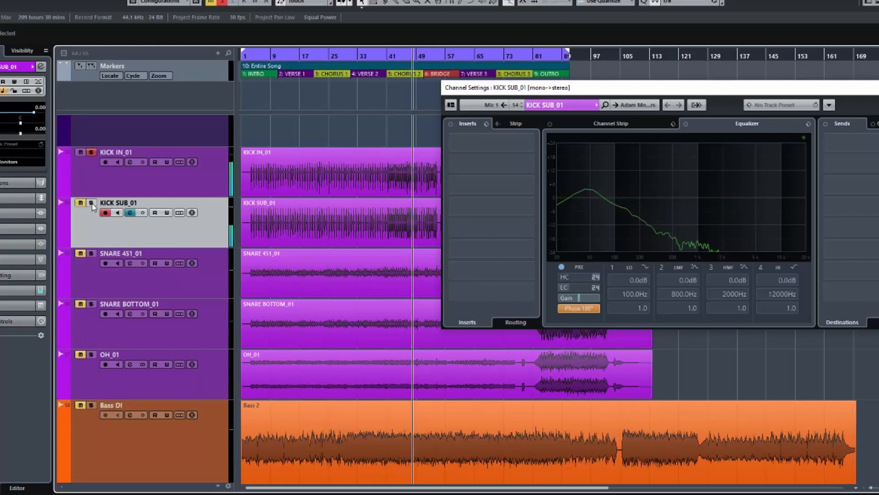
pyautogui.click(92, 204)
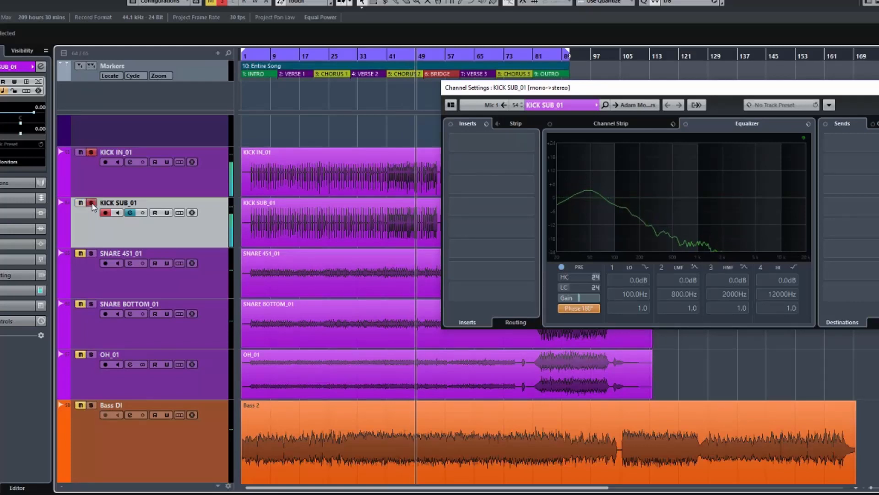
pyautogui.click(92, 205)
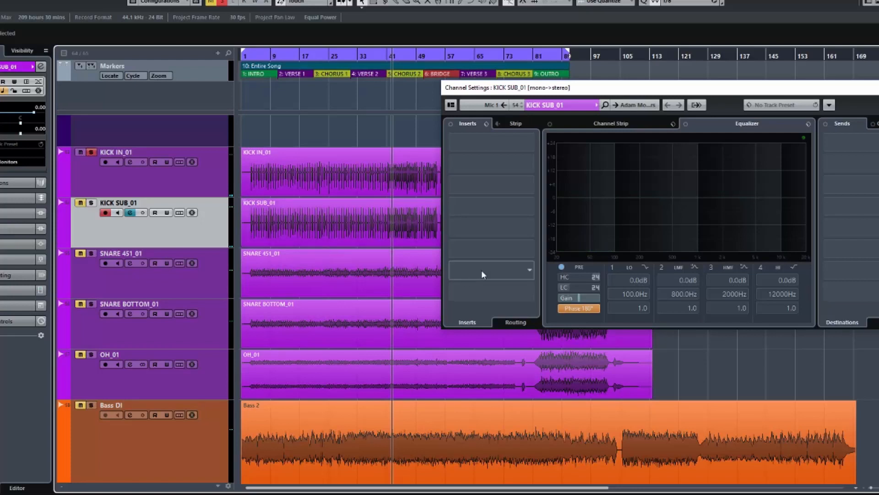
# Solo KICK SUB_01 alongside KICK IN_01, compare its phase at 180° and 0° during playback, and leave it at 0°
pyautogui.click(91, 203)
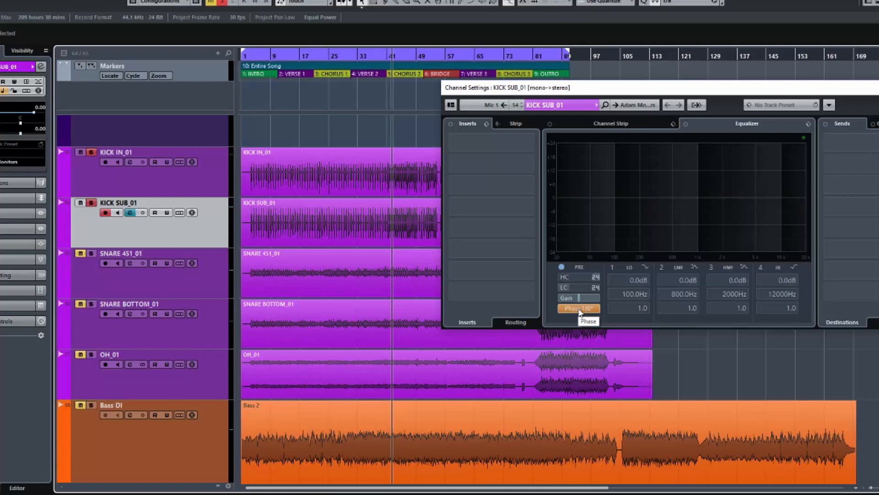
pyautogui.press('space')
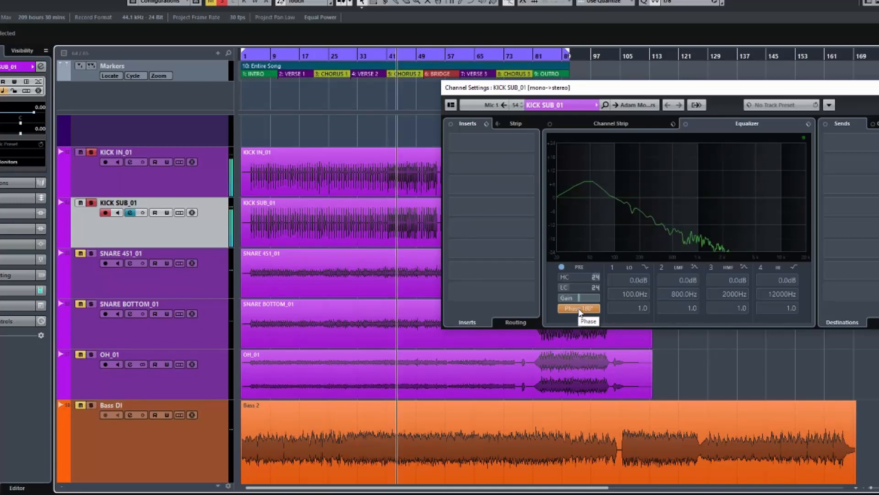
pyautogui.click(579, 309)
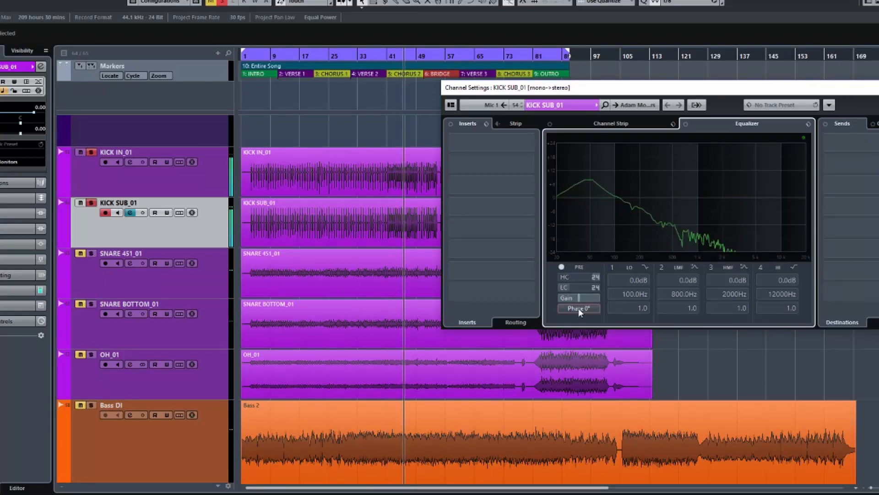
pyautogui.click(579, 308)
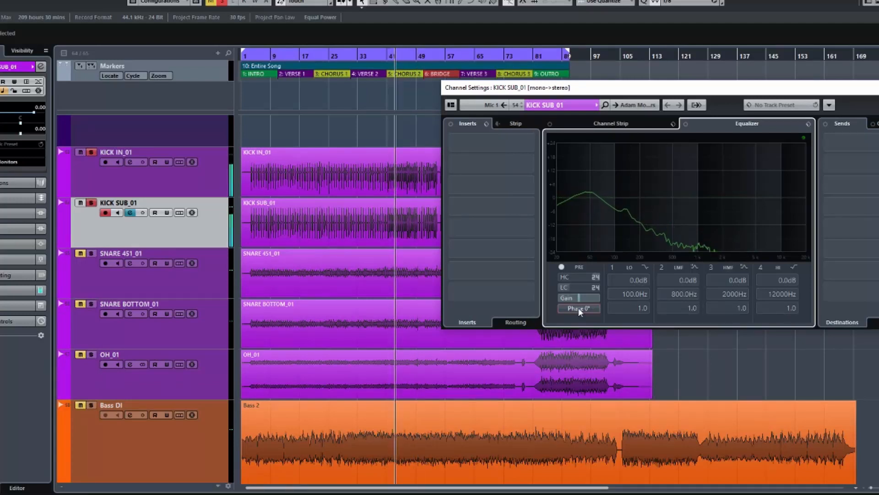
pyautogui.click(579, 307)
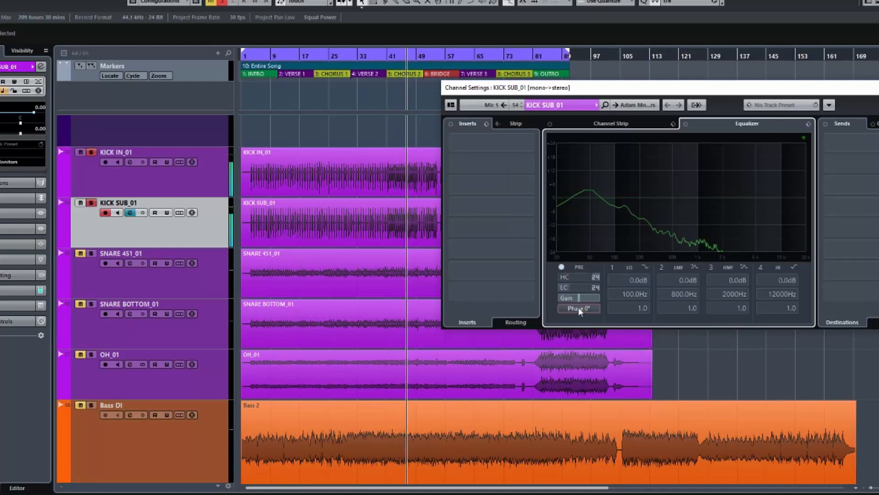
pyautogui.click(579, 308)
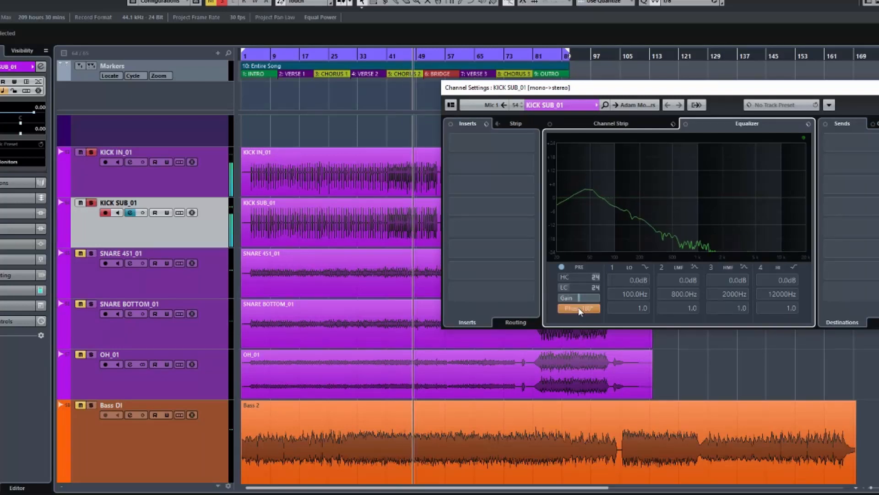
pyautogui.click(578, 308)
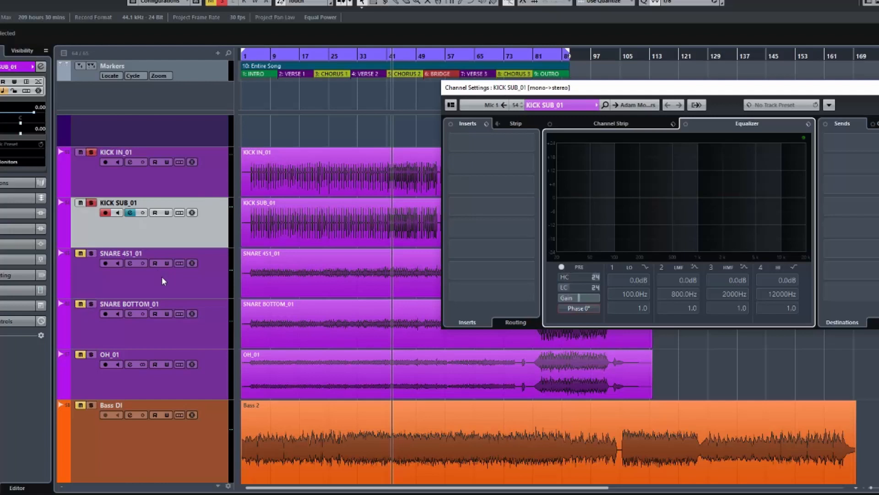
# Take both kick tracks out of solo, listen to SNARE 451_01 alone, and unsolo it
pyautogui.click(92, 204)
pyautogui.click(92, 152)
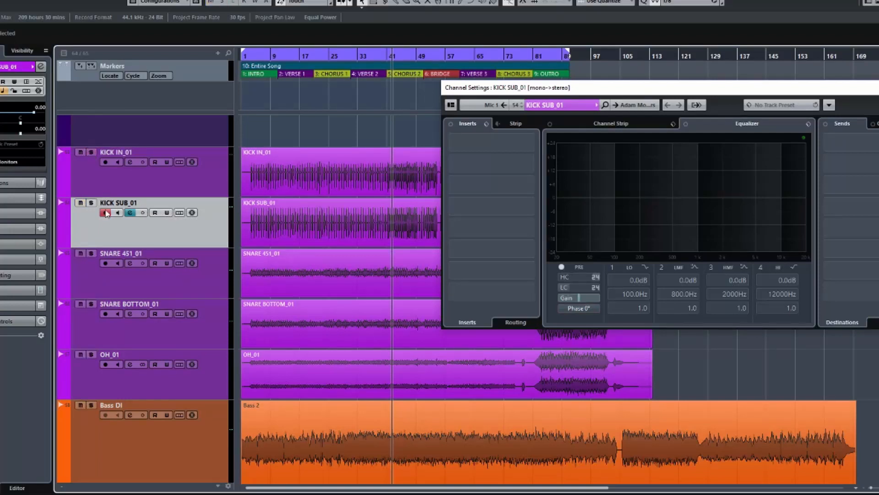
pyautogui.click(92, 253)
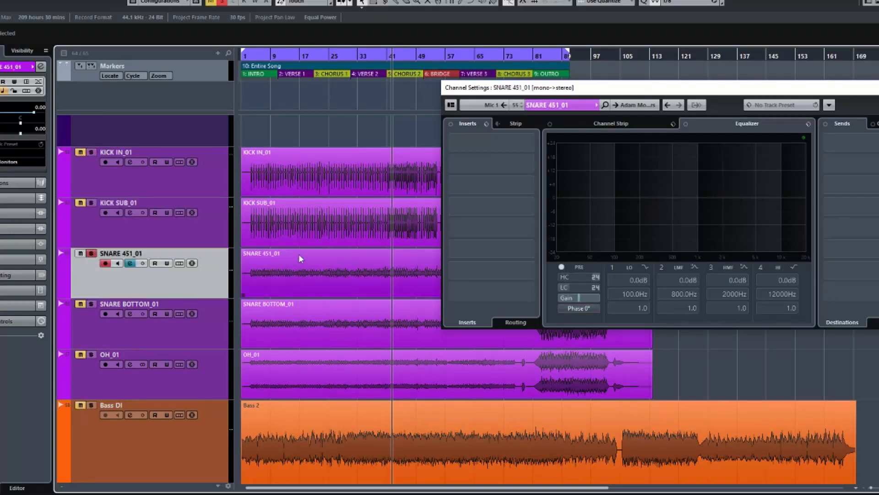
pyautogui.press('space')
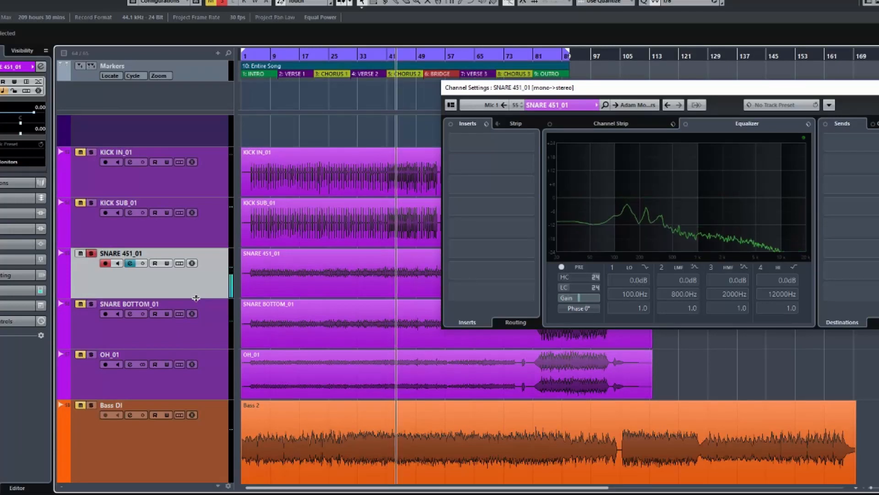
pyautogui.press('space')
pyautogui.click(92, 254)
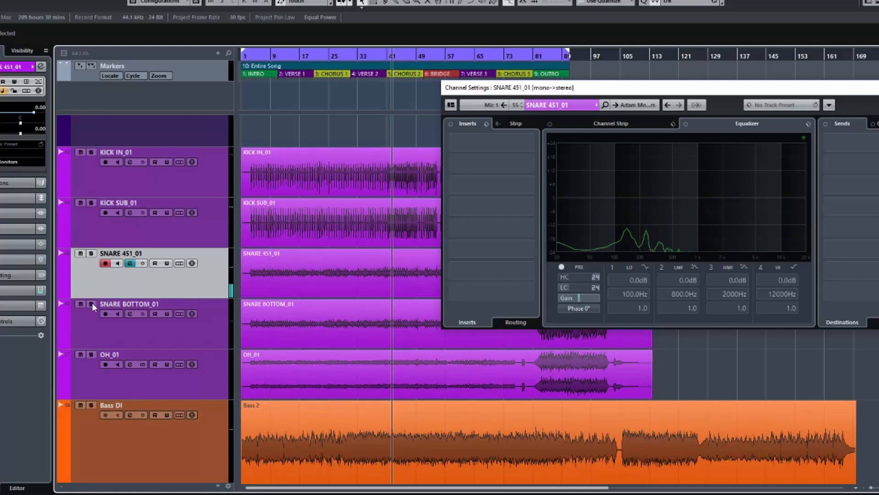
# Solo the SNARE BOTTOM_01 track to hear it alone, and take it out of solo
pyautogui.click(91, 303)
pyautogui.press('space')
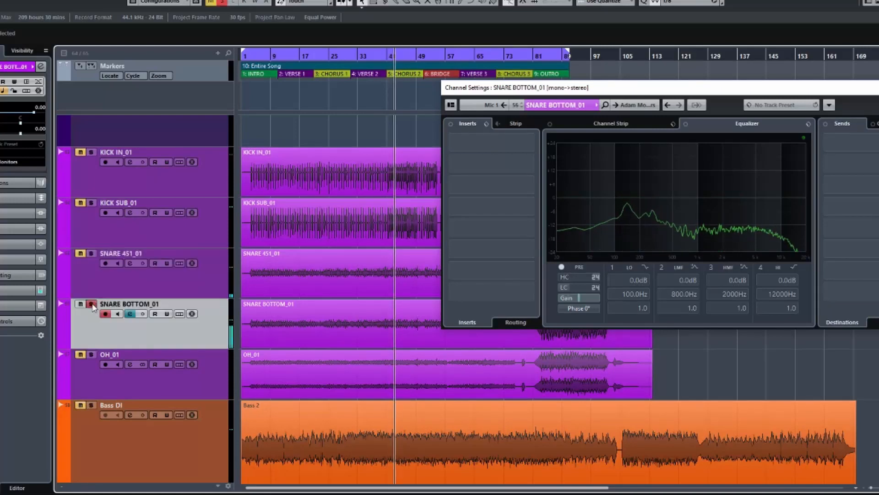
pyautogui.press('space')
pyautogui.click(92, 304)
# Solo SNARE 451_01 during playback, compare it with SNARE BOTTOM_01 in and out of solo, and leave both soloed
pyautogui.click(91, 253)
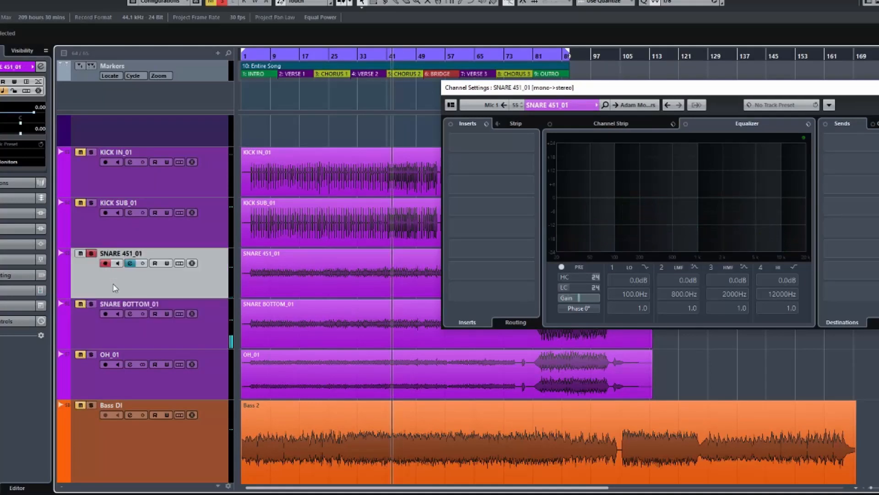
pyautogui.press('space')
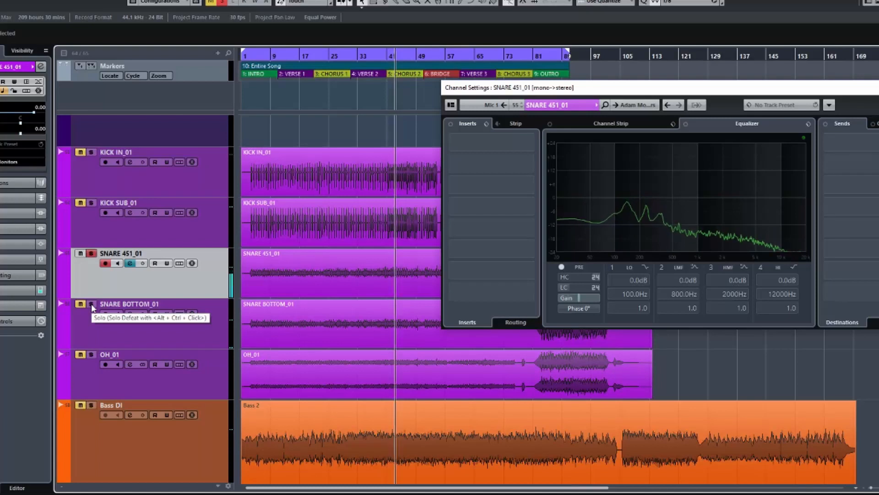
pyautogui.click(92, 305)
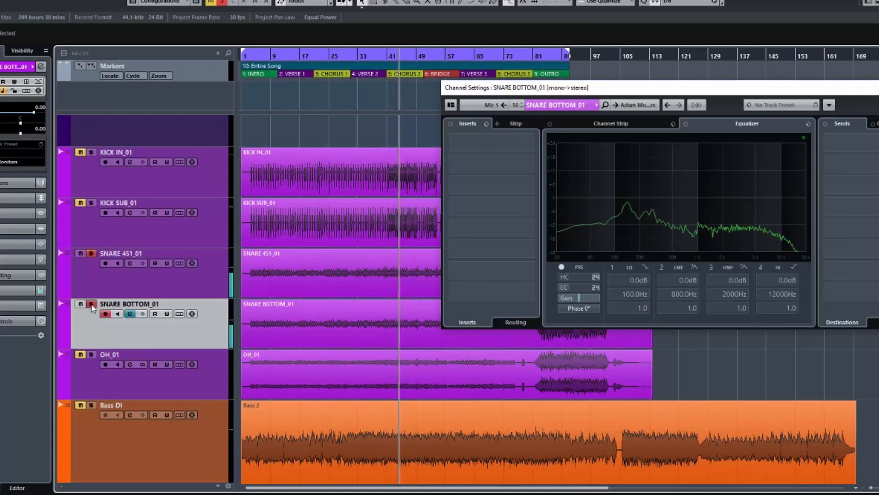
pyautogui.click(92, 305)
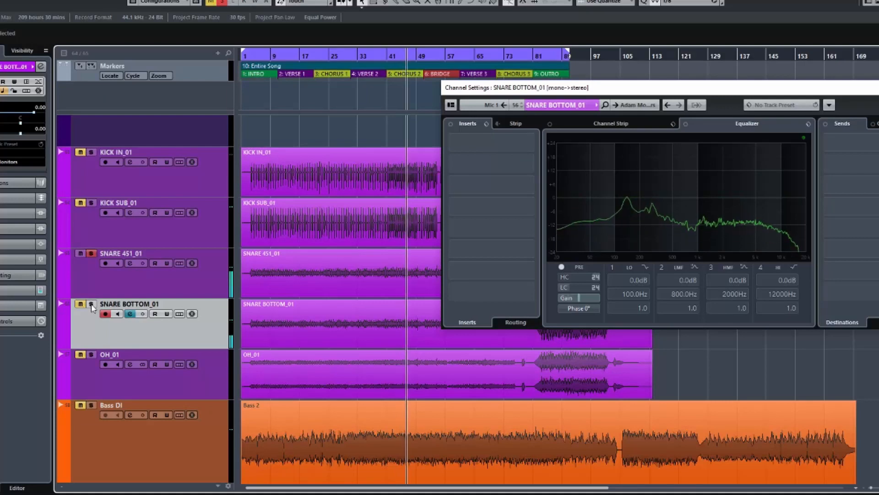
pyautogui.click(92, 305)
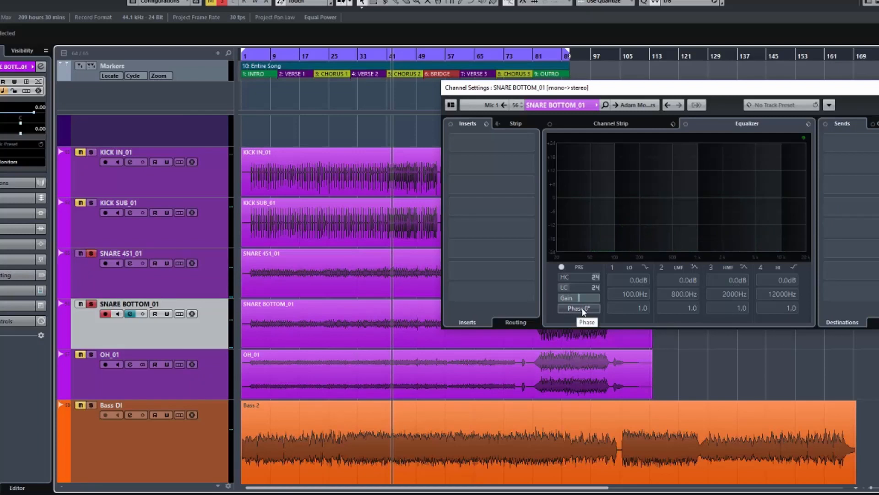
# Play both soloed snare tracks, compare SNARE BOTTOM_01 at 180° and 0° phase, and return it to 0°
pyautogui.press('space')
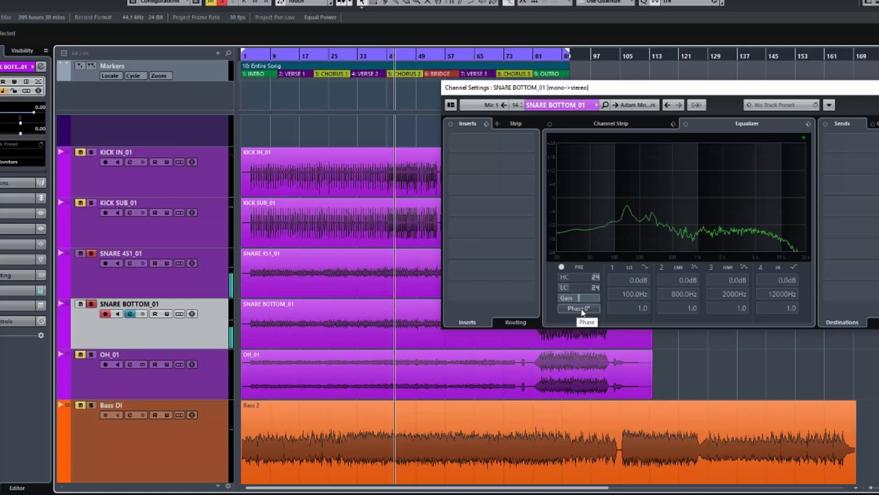
pyautogui.click(581, 310)
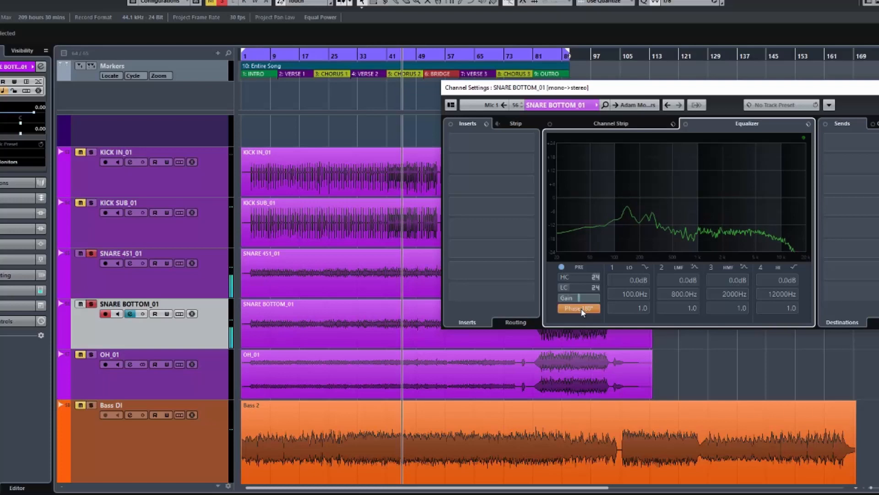
pyautogui.click(582, 310)
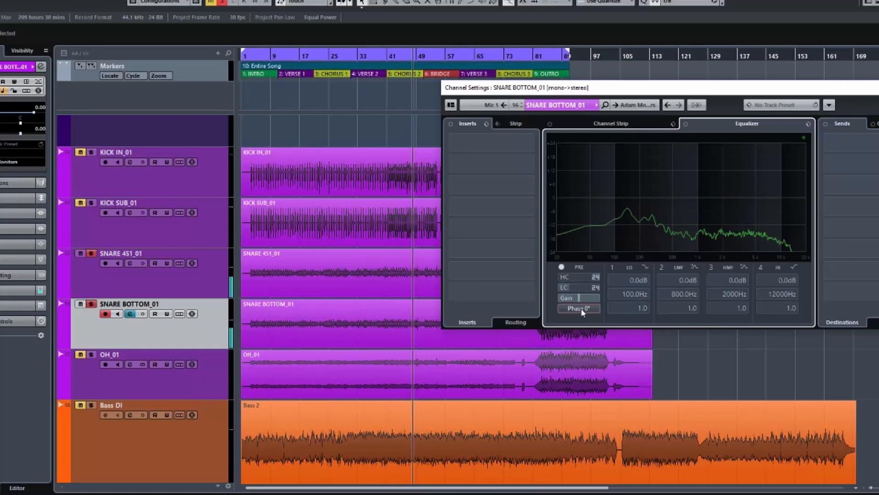
pyautogui.click(580, 310)
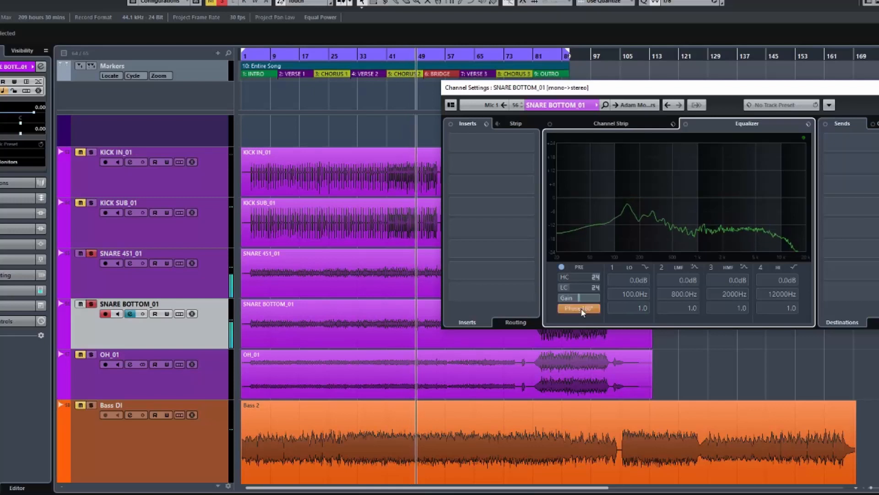
pyautogui.press('space')
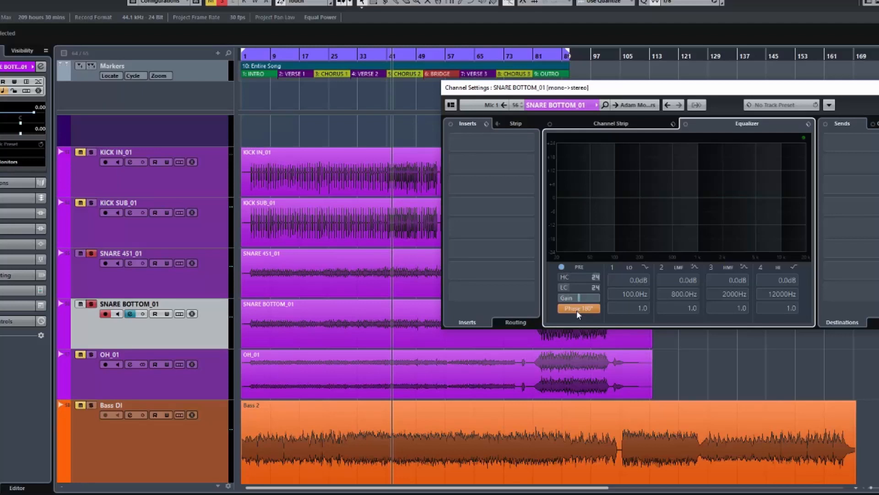
pyautogui.click(578, 309)
# Apply the Phase Reverse process to the SNARE BOTTOM_01 audio clip
pyautogui.click(366, 338)
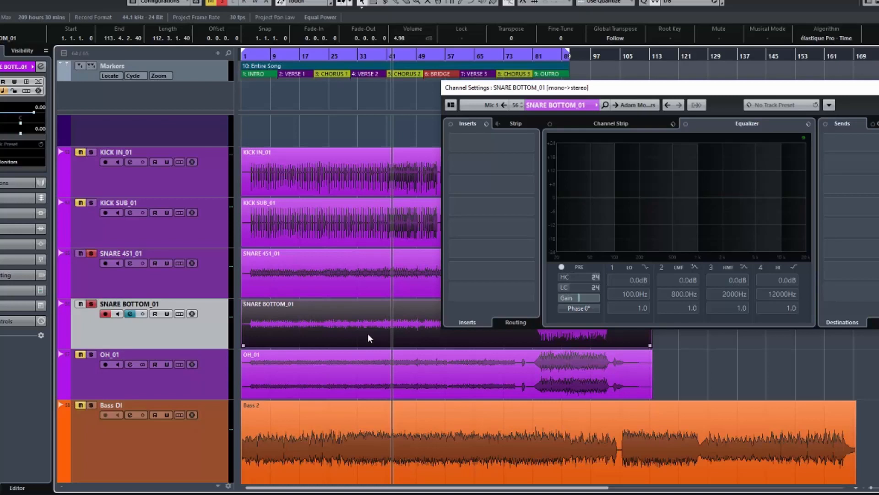
pyautogui.rightClick(371, 328)
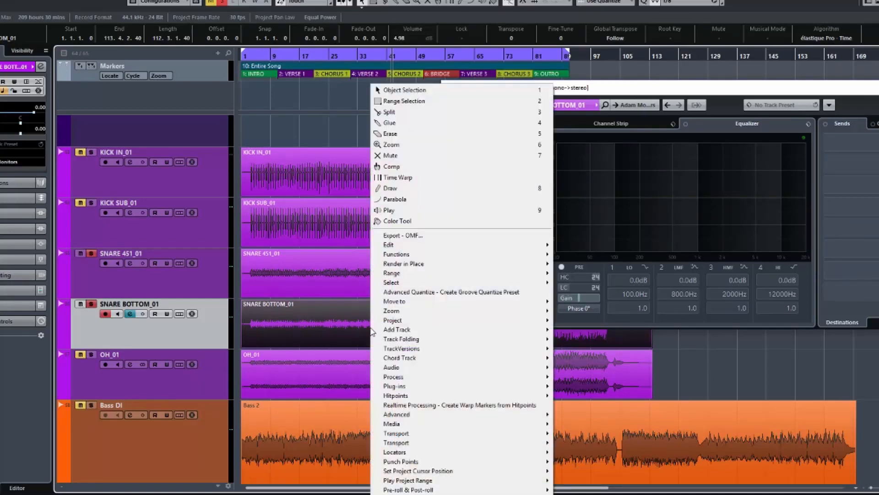
pyautogui.moveTo(402, 330)
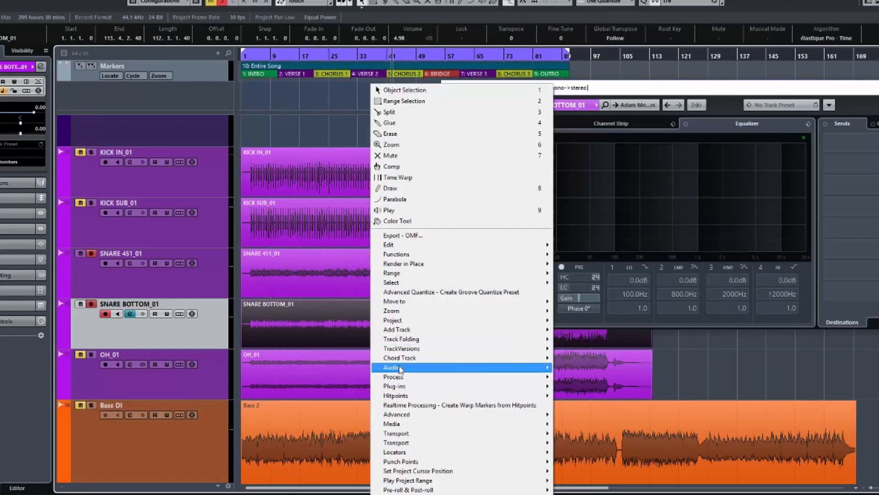
pyautogui.moveTo(400, 368)
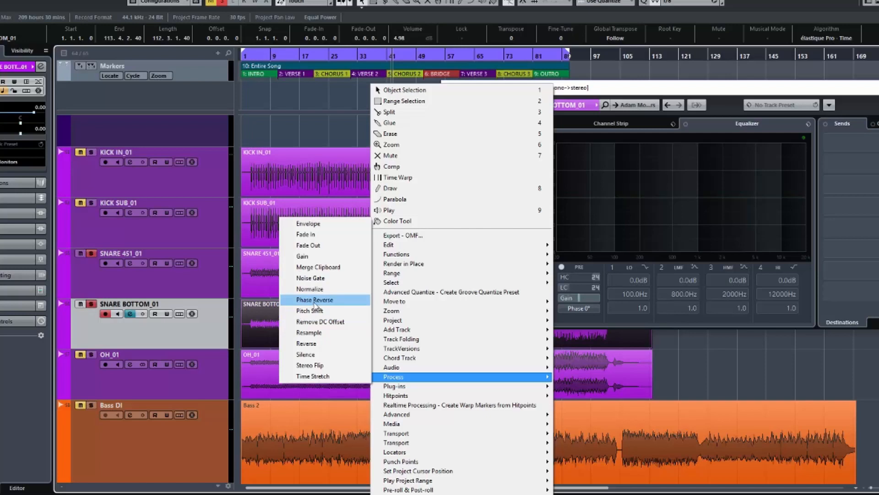
pyautogui.click(313, 301)
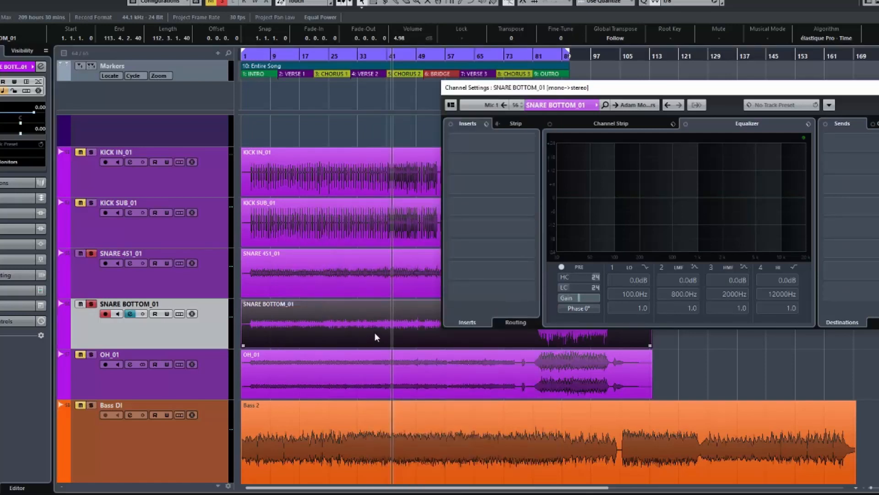
# Play the snares with the phase-reversed clip, compare the SNARE BOTTOM_01 channel at 180° and 0°, and leave it at 0°
pyautogui.press('space')
pyautogui.click(580, 309)
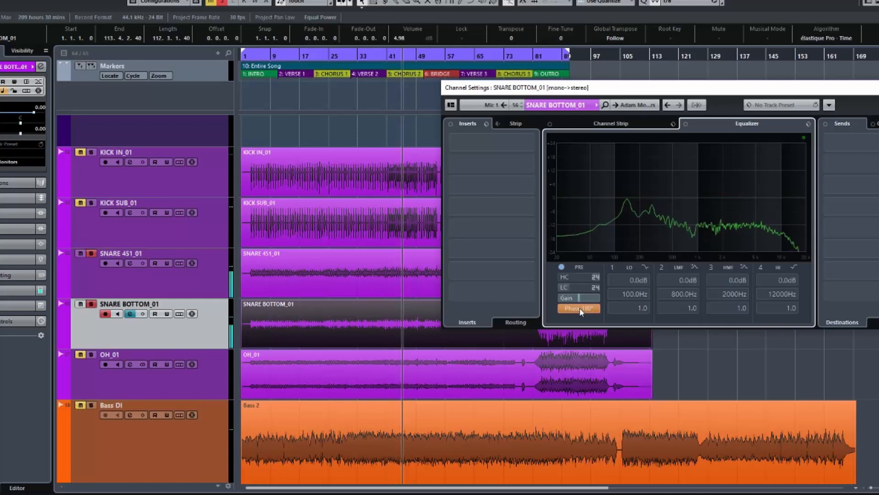
pyautogui.click(580, 309)
pyautogui.press('space')
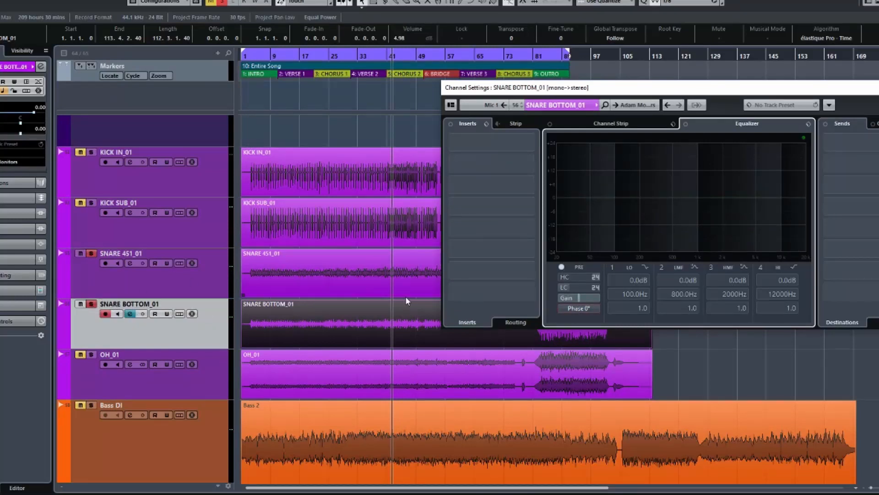
# Close the channel settings and enlarge the SNARE 451_01 and SNARE BOTTOM_01 tracks vertically
pyautogui.click(387, 324)
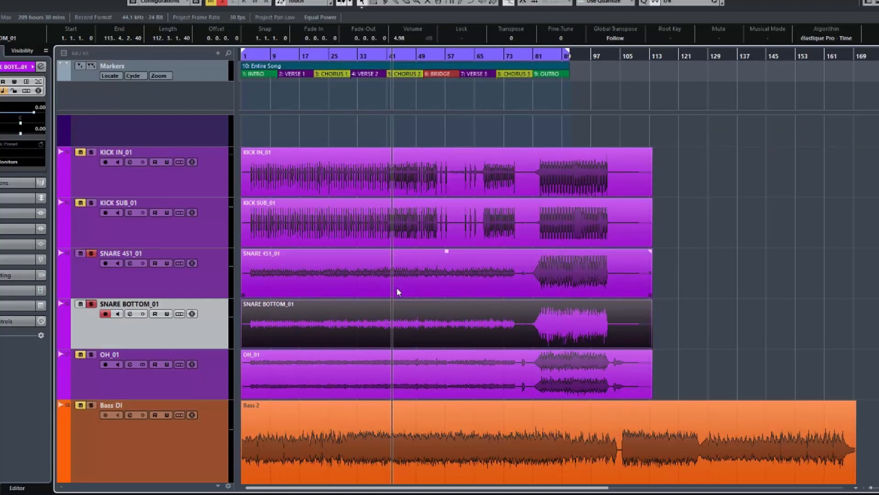
pyautogui.click(213, 246)
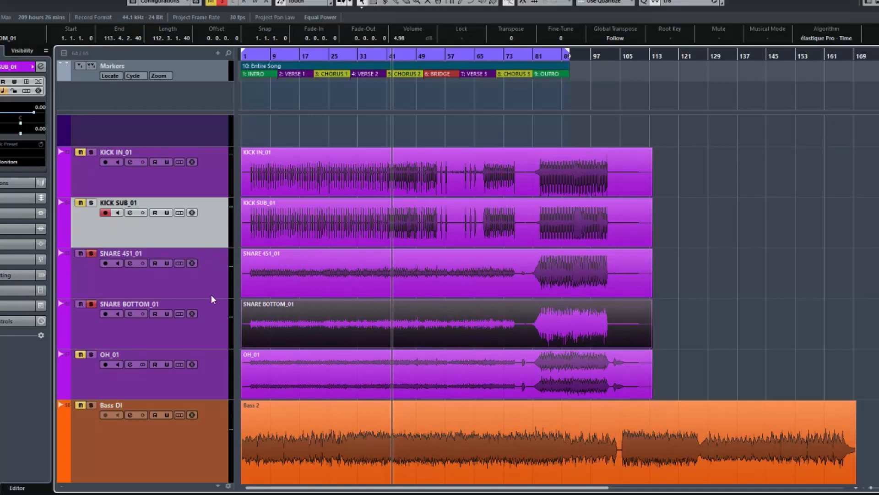
pyautogui.moveTo(212, 299); pyautogui.dragTo(213, 457)
pyautogui.click(214, 403)
pyautogui.click(350, 387)
# Place the playback cursor at a snare hit in bar 42 and compare the two snare waveforms up close
pyautogui.press('h')
pyautogui.press('h')
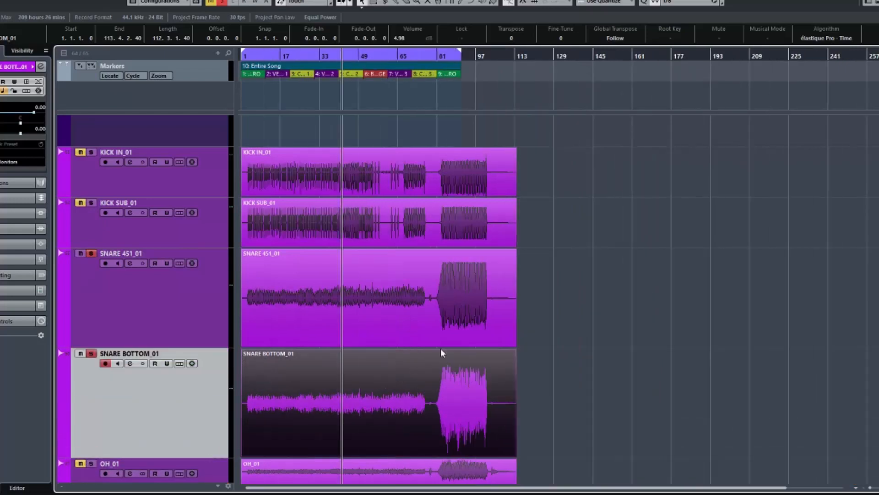
pyautogui.press('h')
pyautogui.press('h')
pyautogui.press('h')
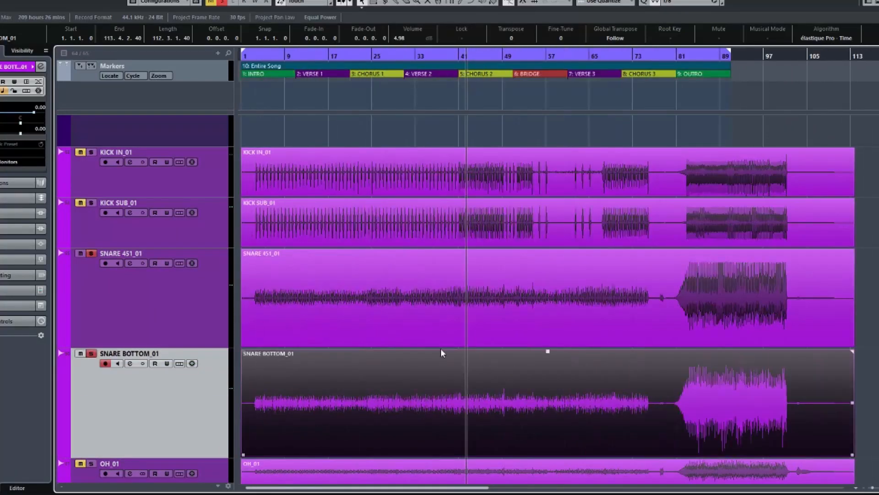
pyautogui.press('h')
pyautogui.press('h')
pyautogui.press('h')
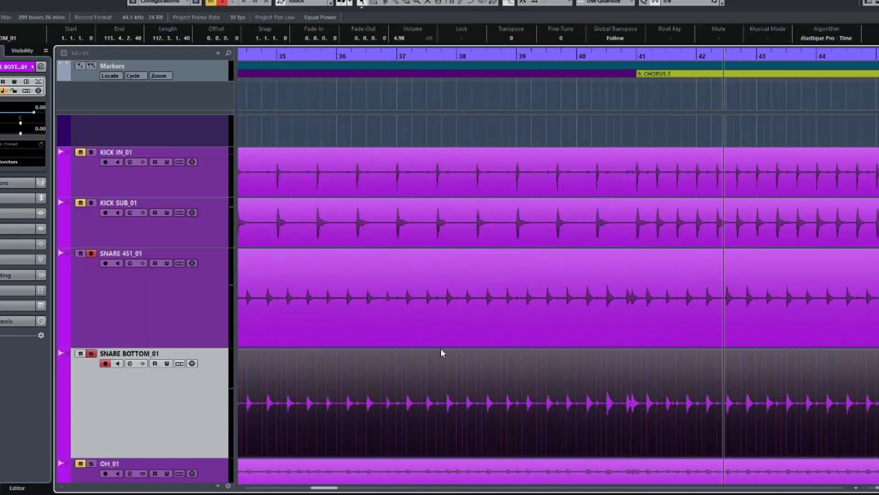
pyautogui.hscroll(6, 440, 348)
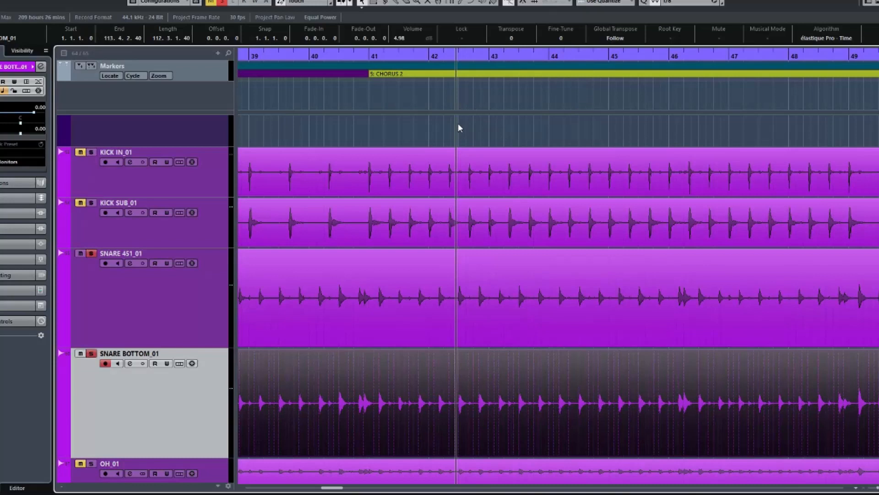
pyautogui.click(459, 124)
pyautogui.press('h')
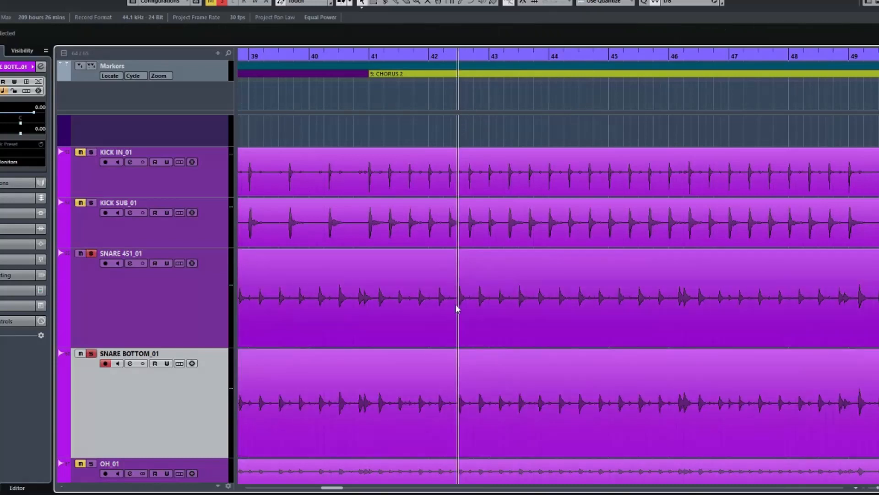
pyautogui.press('h')
pyautogui.press('h')
pyautogui.press('h')
pyautogui.press('h')
pyautogui.press('h')
pyautogui.press('h')
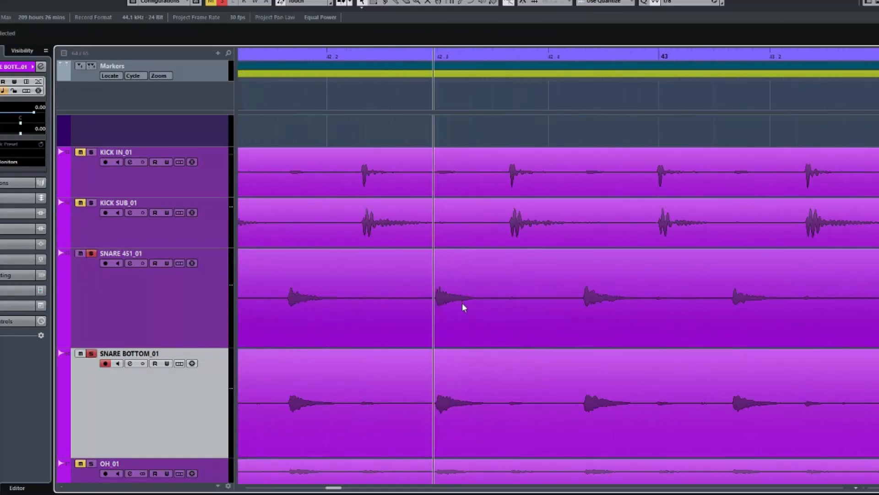
pyautogui.press('h')
pyautogui.press('h')
pyautogui.press('h')
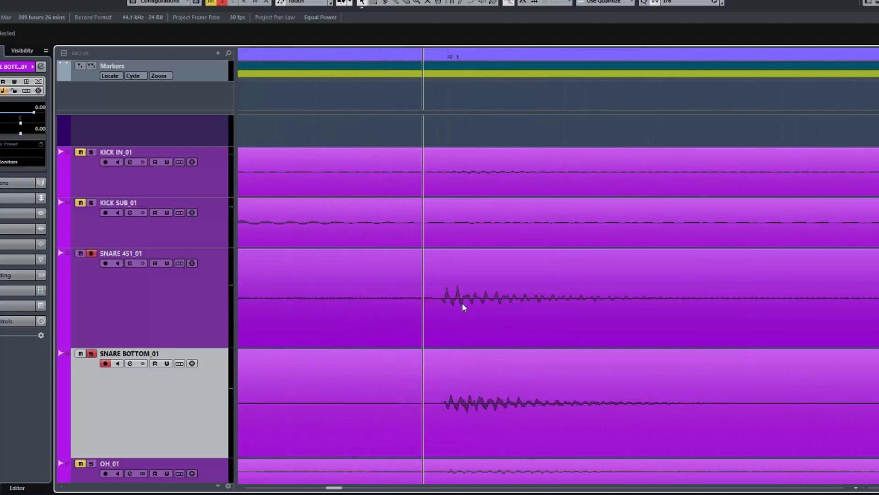
pyautogui.press('h')
pyautogui.press('h')
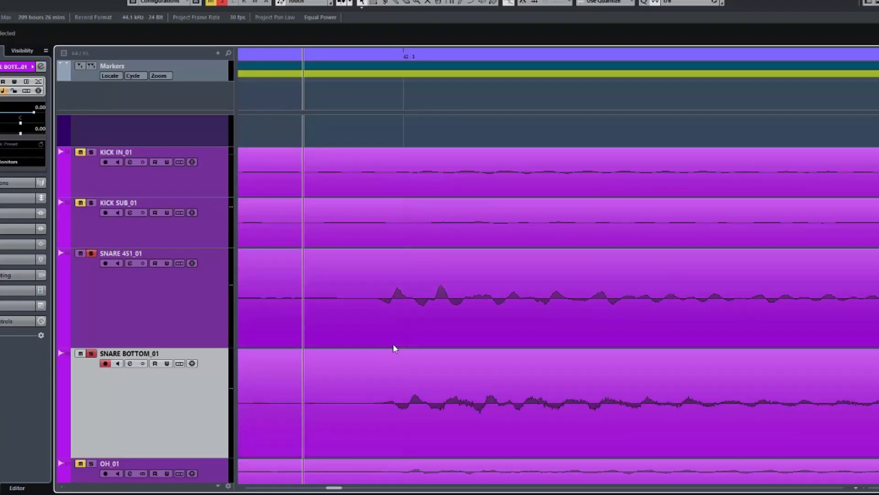
# Undo the Phase Reverse processing on the SNARE BOTTOM_01 clip
pyautogui.click(406, 402)
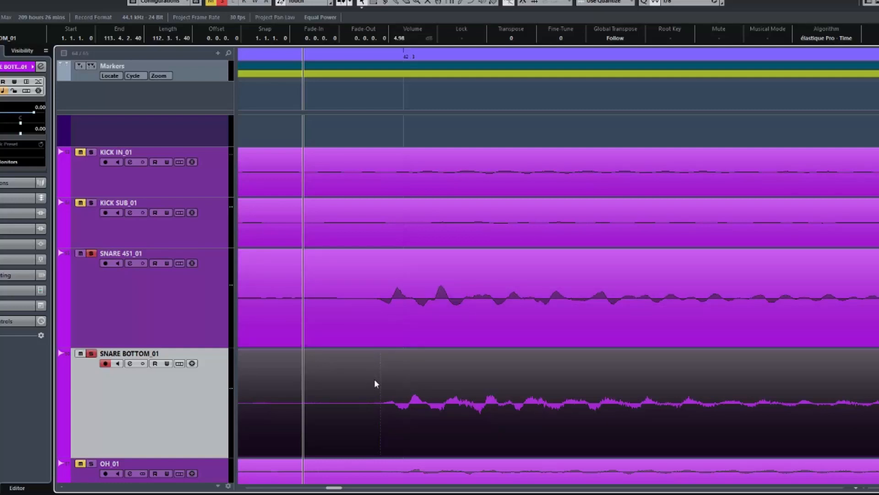
pyautogui.hotkey('ctrl', 'z')
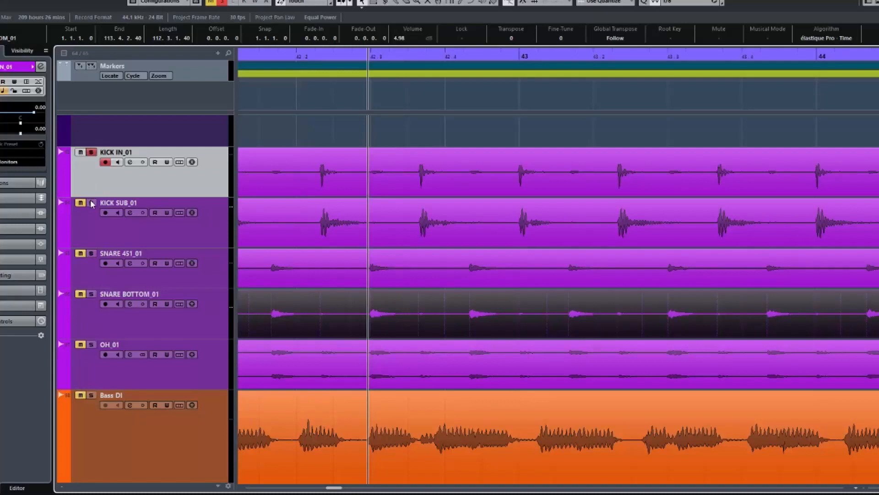
# Solo KICK SUB_01 alongside KICK IN_01 and enlarge both kick tracks vertically
pyautogui.click(214, 205)
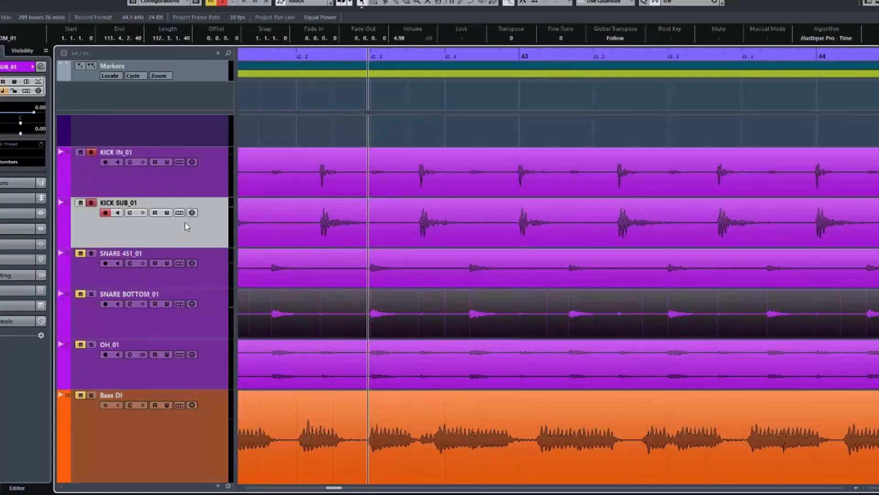
pyautogui.moveTo(190, 247); pyautogui.dragTo(191, 336)
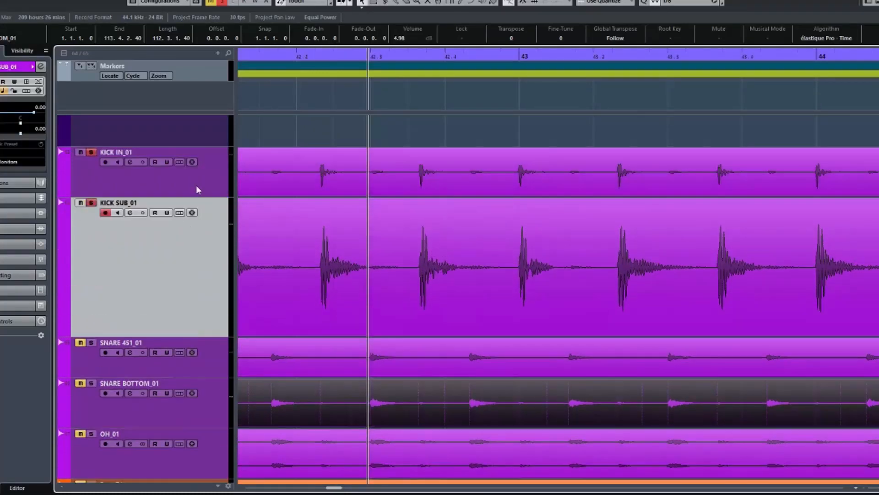
pyautogui.moveTo(197, 198); pyautogui.dragTo(196, 287)
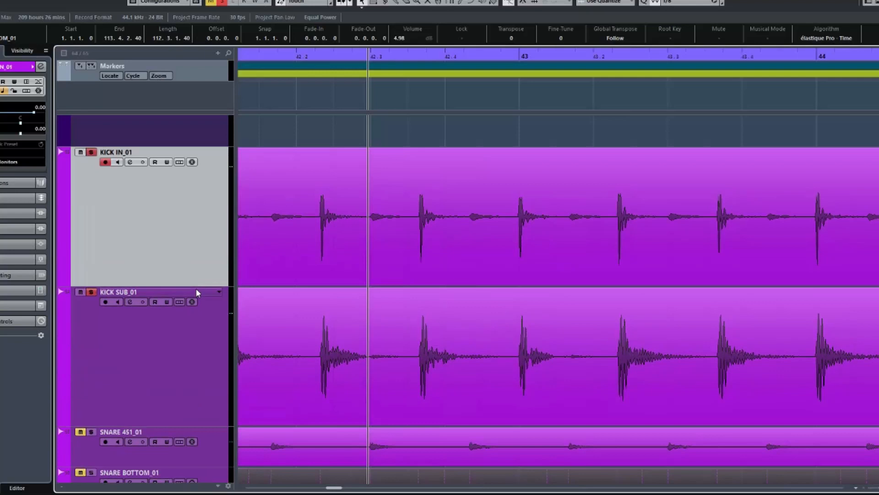
# Place the playback cursor at the kick hit in bar 42 and examine the KICK IN_01 and KICK SUB_01 waveforms up close
pyautogui.click(320, 100)
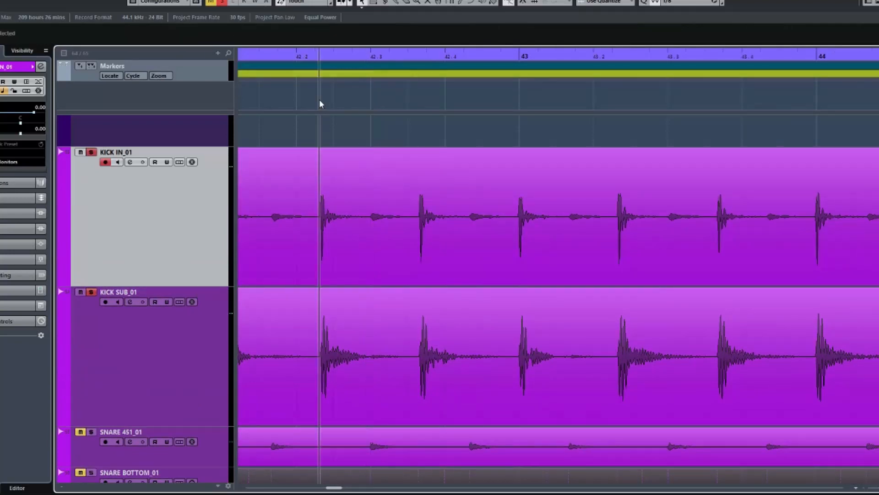
pyautogui.press('g')
pyautogui.press('g')
pyautogui.press('g')
pyautogui.press('g')
pyautogui.press('g')
pyautogui.press('g')
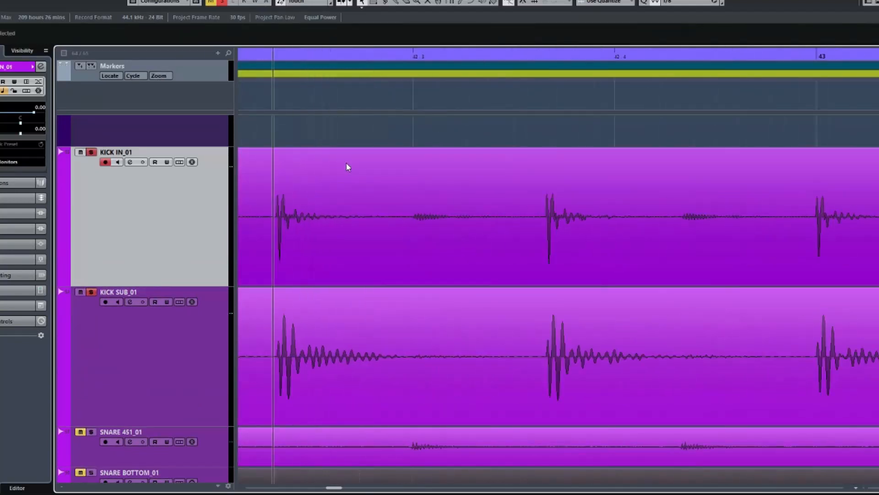
pyautogui.press('h')
pyautogui.press('h')
pyautogui.press('h')
pyautogui.press('h')
pyautogui.press('h')
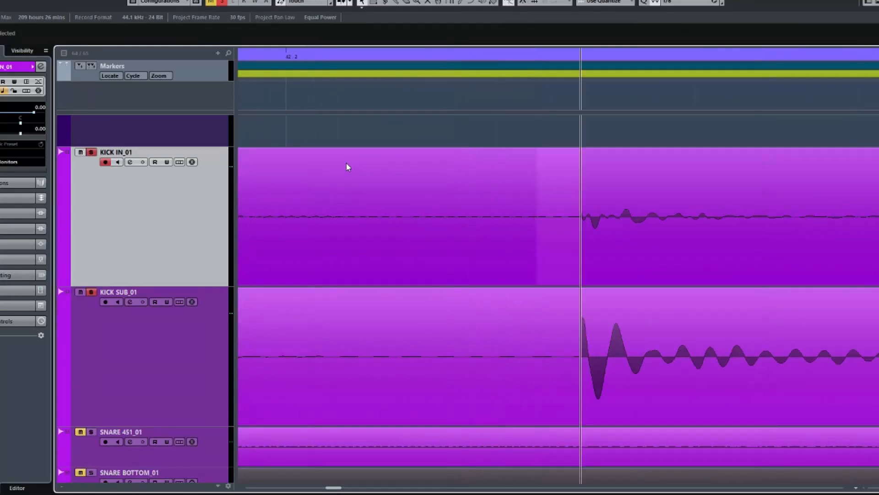
# Split the KICK SUB_01 clip just before the kick hit in bar 42, at position 42.2.2.16
pyautogui.press('h')
pyautogui.press('h')
pyautogui.press('h')
pyautogui.press('h')
pyautogui.press('h')
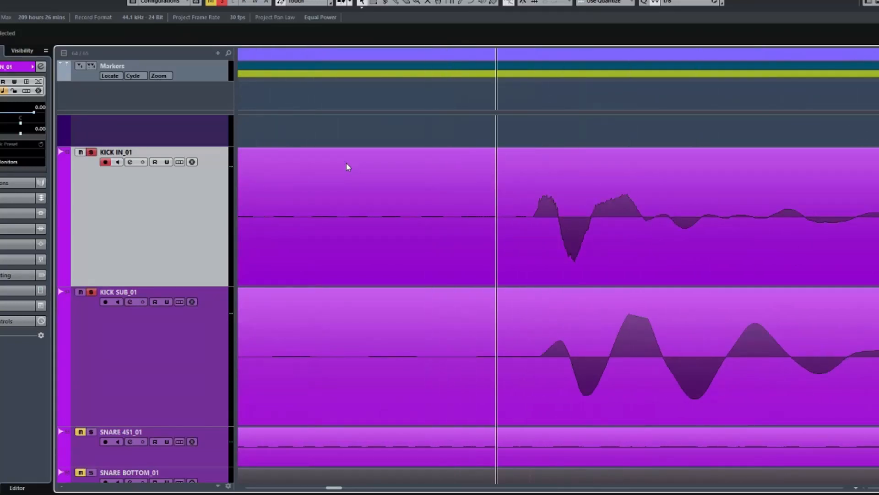
pyautogui.hscroll(-1, 346, 165)
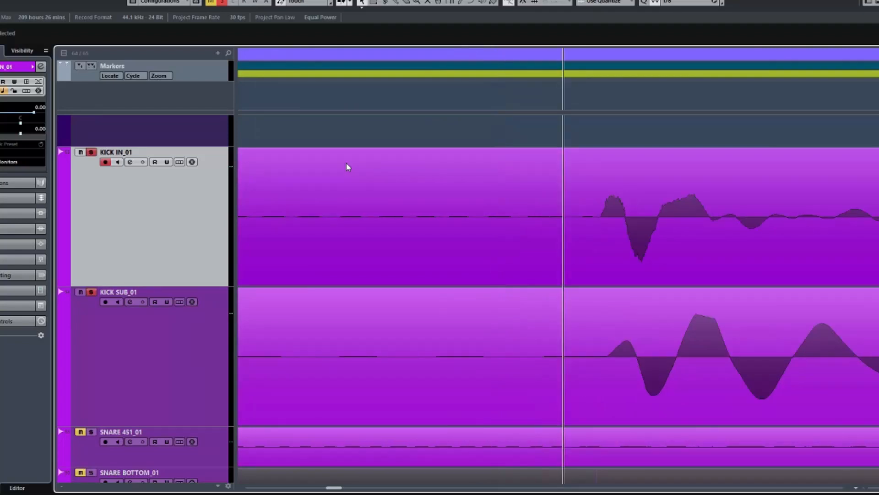
pyautogui.hscroll(3, 334, 211)
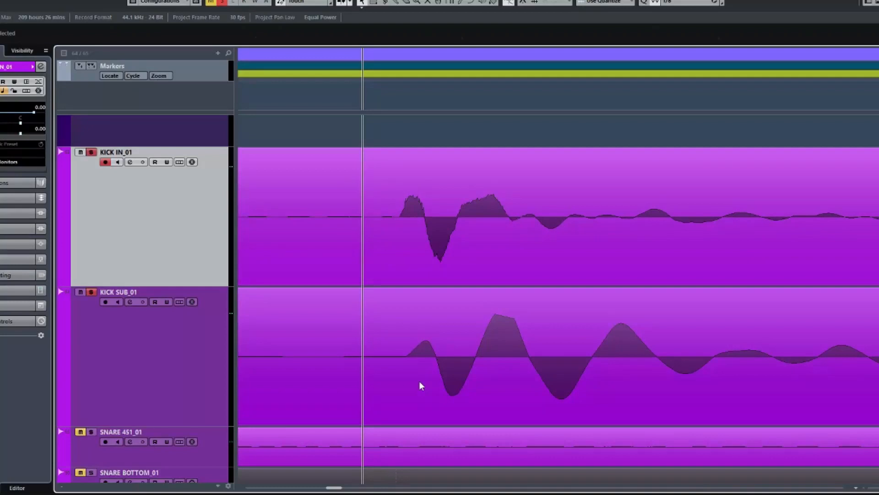
pyautogui.click(418, 378)
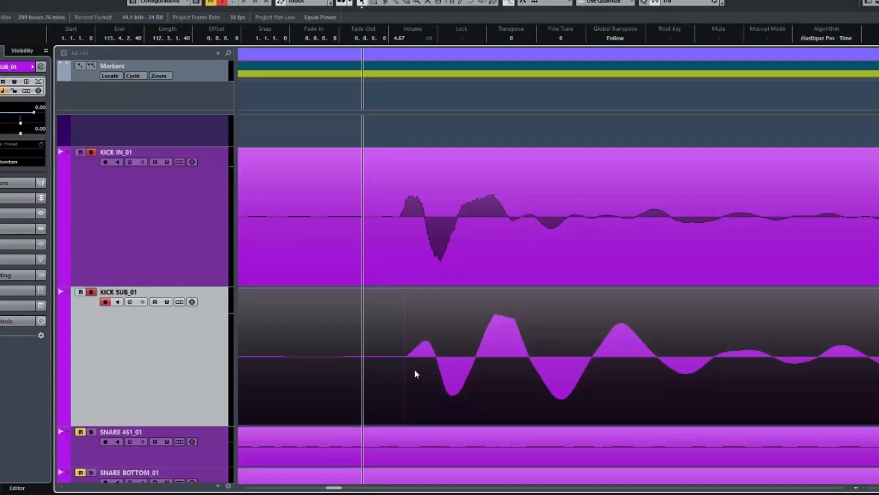
pyautogui.keyDown('alt'); pyautogui.click(303, 347); pyautogui.keyUp('alt')
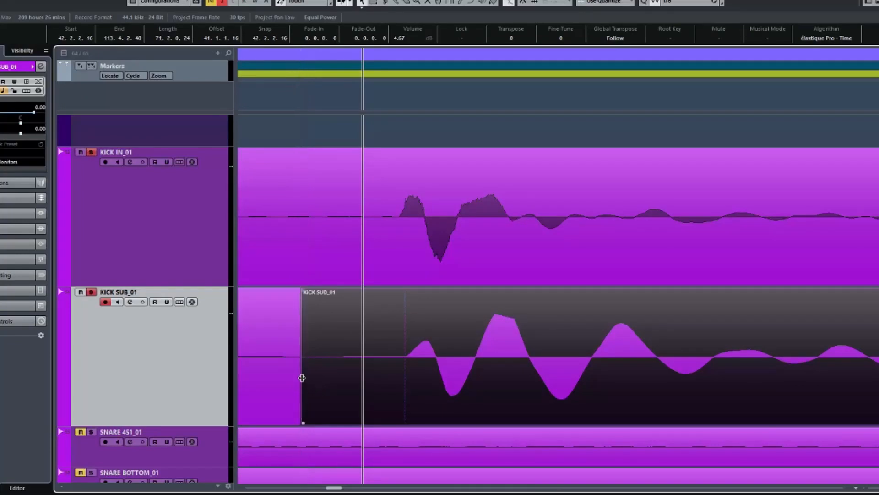
pyautogui.moveTo(302, 378)
pyautogui.mouseDown()
pyautogui.moveTo(312, 377)
pyautogui.moveTo(300, 379)
pyautogui.mouseUp()
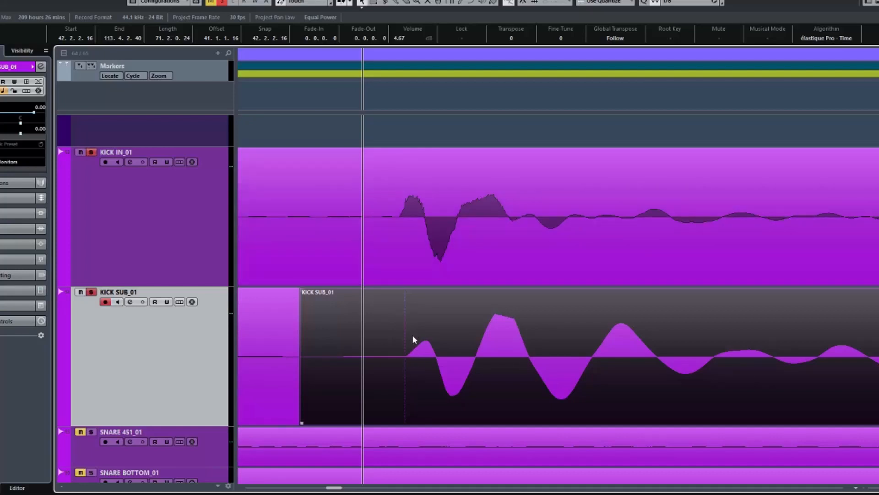
# Try the split KICK SUB_01 clip at starts 42.2.2.14, 42.2.2.17 and 42.2.2.16, auditioning it together with KICK IN_01
pyautogui.moveTo(416, 370); pyautogui.dragTo(413, 377)
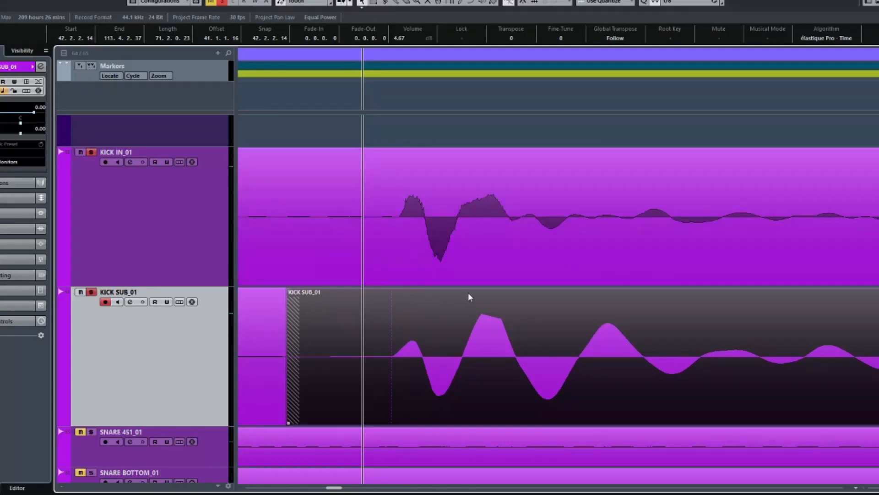
pyautogui.moveTo(440, 383); pyautogui.dragTo(460, 382)
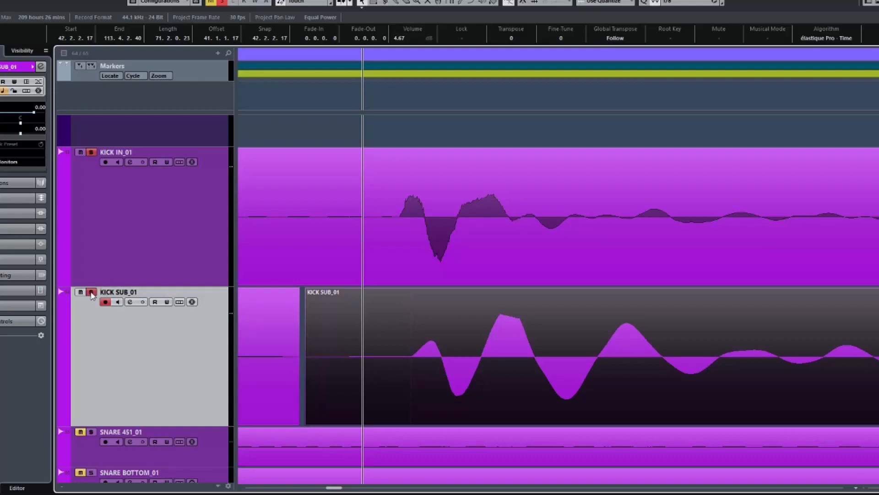
pyautogui.press('space')
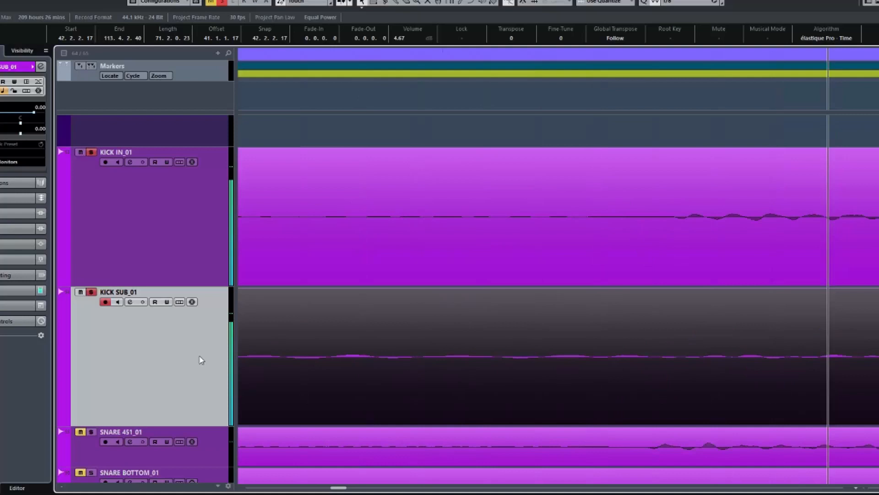
pyautogui.hotkey('ctrl', 'Left')
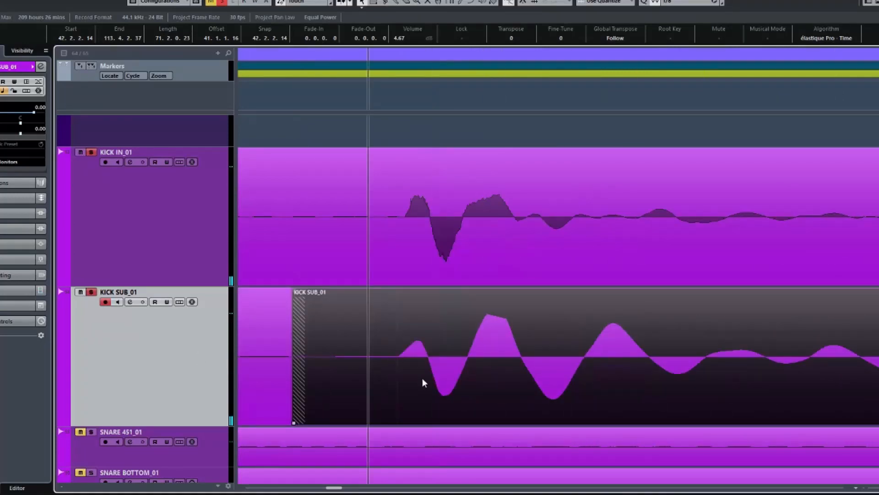
pyautogui.moveTo(404, 388); pyautogui.dragTo(417, 383)
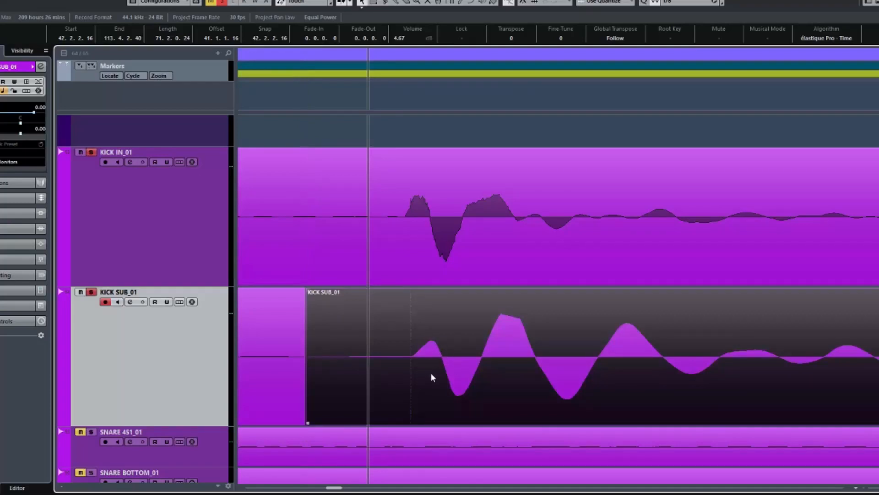
# Move the split KICK SUB_01 clip to start at 42.2.2.13 and check its alignment with the KICK IN_01 waveform
pyautogui.moveTo(425, 378); pyautogui.dragTo(416, 376)
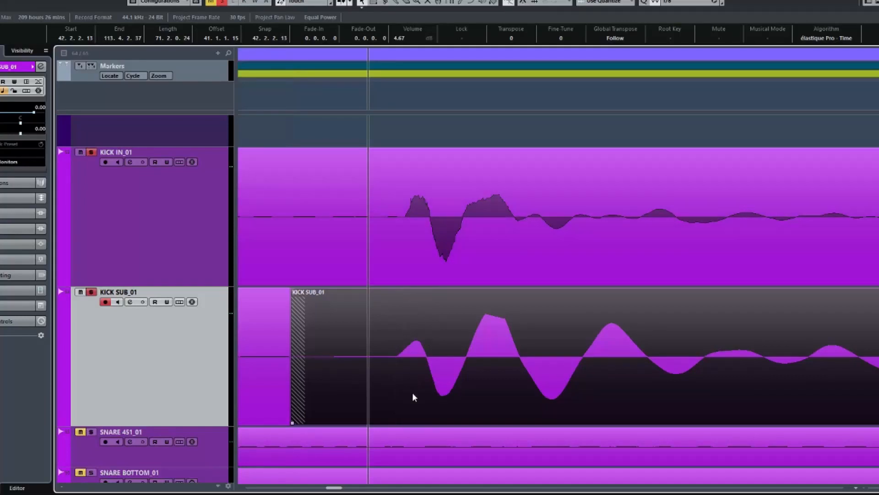
pyautogui.press('g')
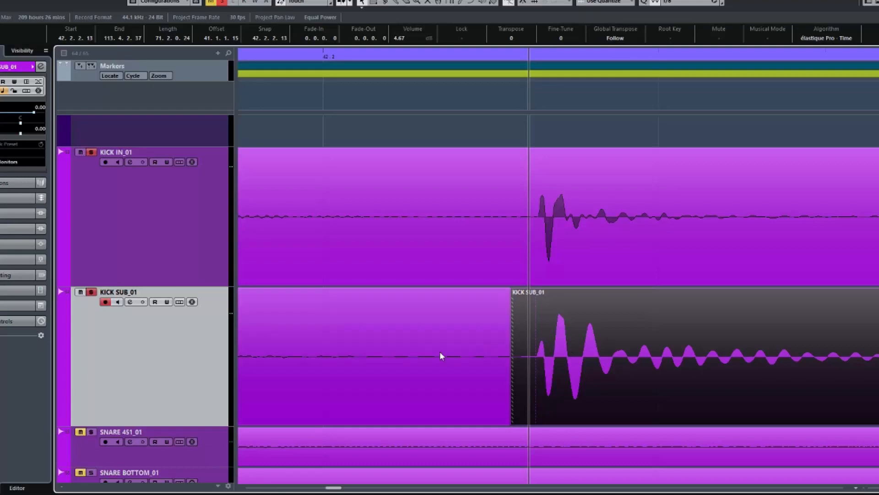
pyautogui.scroll(5, 528, 340)
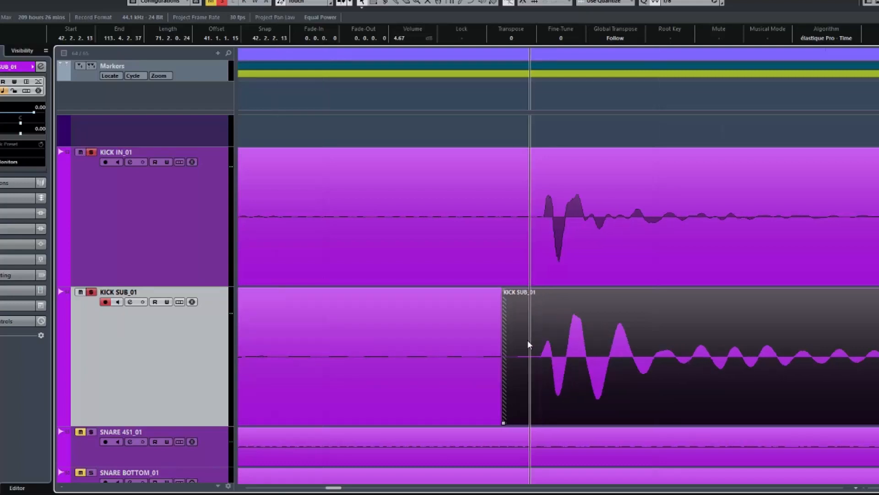
pyautogui.scroll(4, 528, 340)
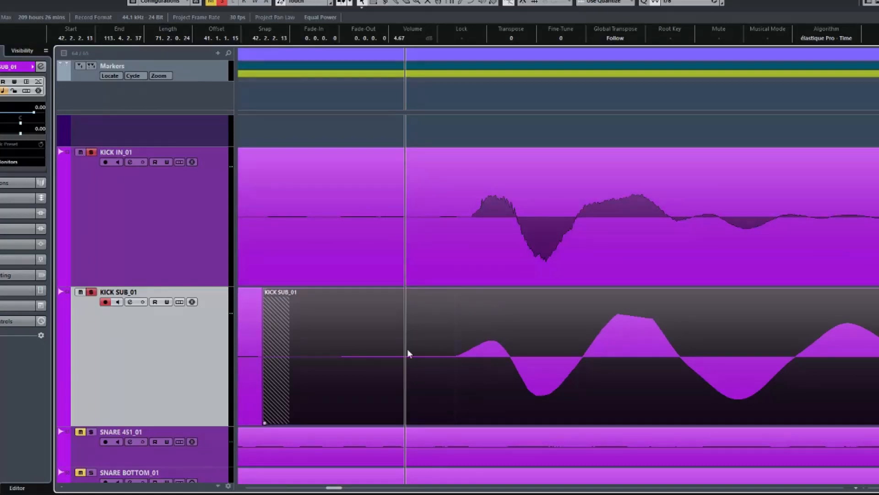
pyautogui.scroll(-3, 272, 346)
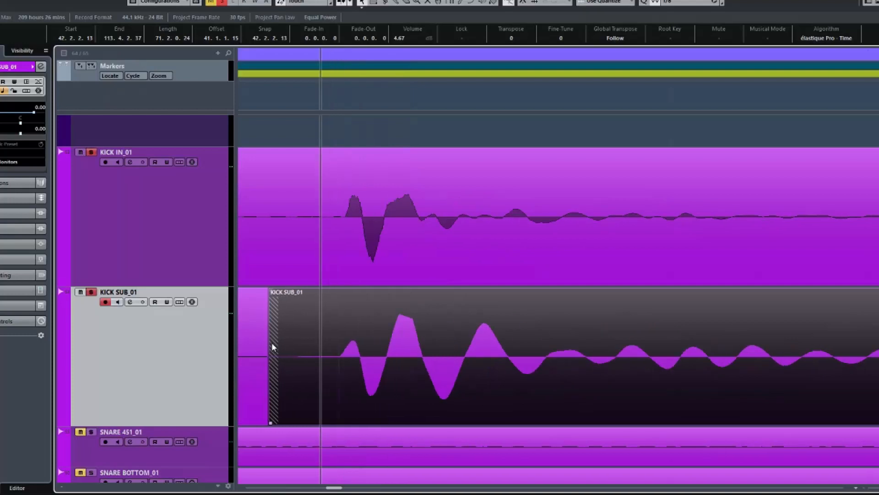
# Shrink and unsolo the KICK SUB_01 track, and place an enlarged OH_01 track directly below KICK IN_01
pyautogui.scroll(-8, 271, 342)
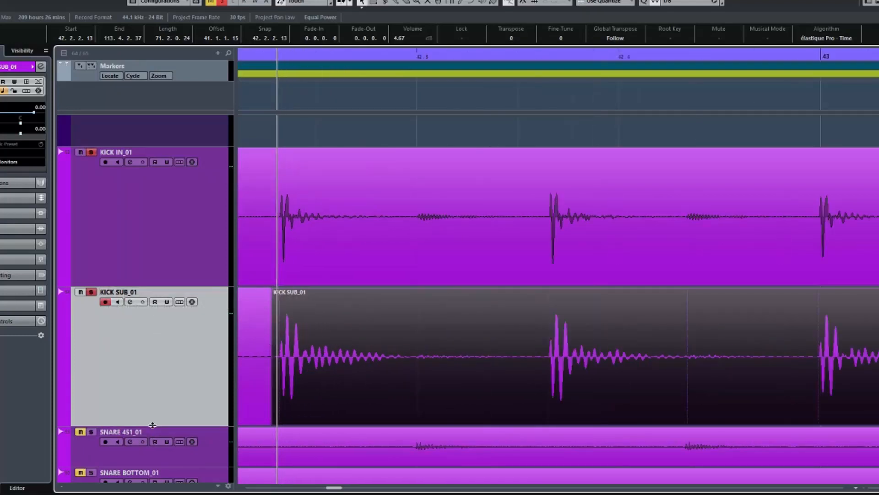
pyautogui.moveTo(153, 425); pyautogui.dragTo(158, 336)
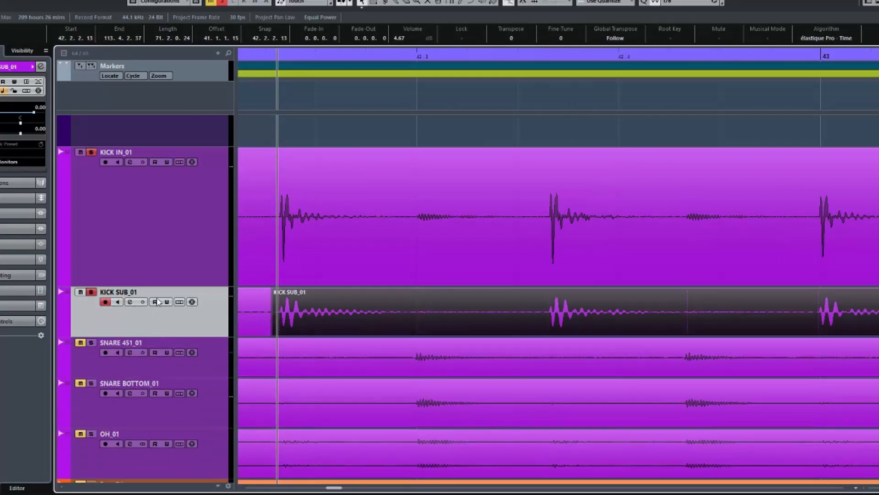
pyautogui.click(91, 292)
pyautogui.click(184, 466)
pyautogui.moveTo(185, 467)
pyautogui.mouseDown()
pyautogui.moveTo(210, 452)
pyautogui.moveTo(213, 296)
pyautogui.moveTo(190, 408)
pyautogui.moveTo(193, 458)
pyautogui.mouseUp()
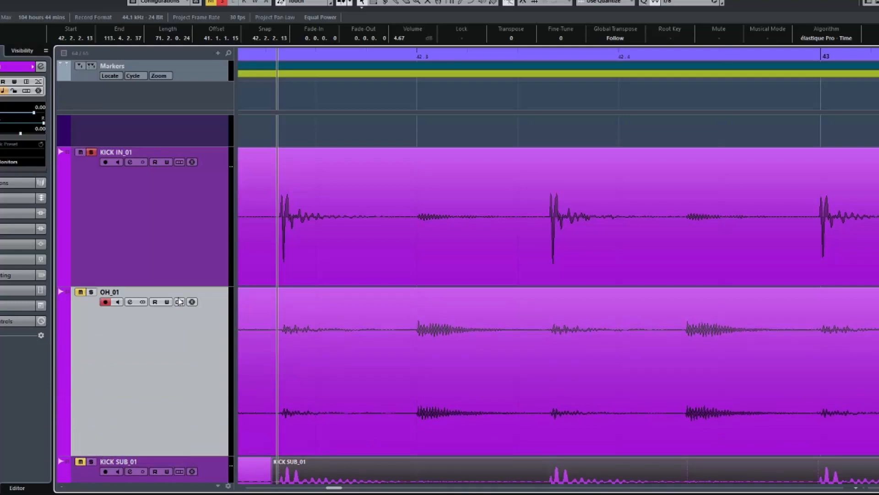
# Unmute and solo OH_01 alongside KICK IN_01, and compare the kick transient's start in both waveforms up close
pyautogui.click(80, 292)
pyautogui.click(90, 292)
pyautogui.scroll(6, 353, 325)
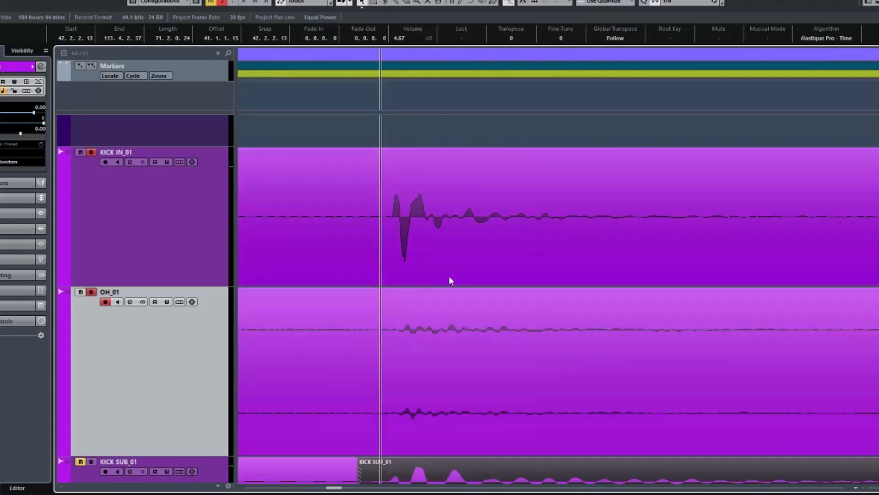
pyautogui.scroll(2, 449, 277)
pyautogui.hscroll(-3, 451, 284)
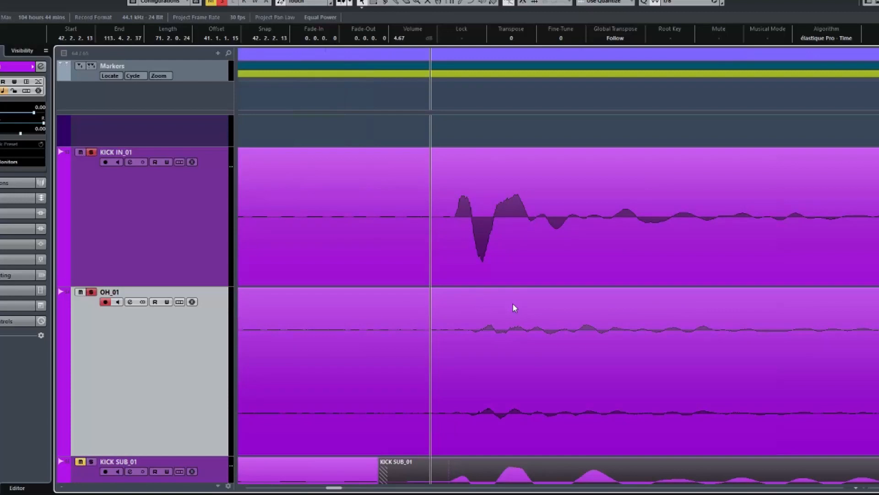
pyautogui.scroll(3, 512, 303)
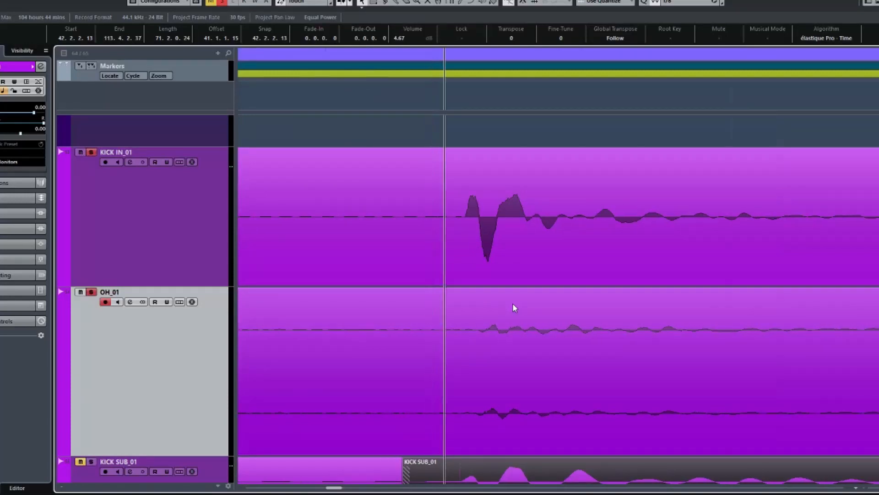
pyautogui.hscroll(-1, 513, 303)
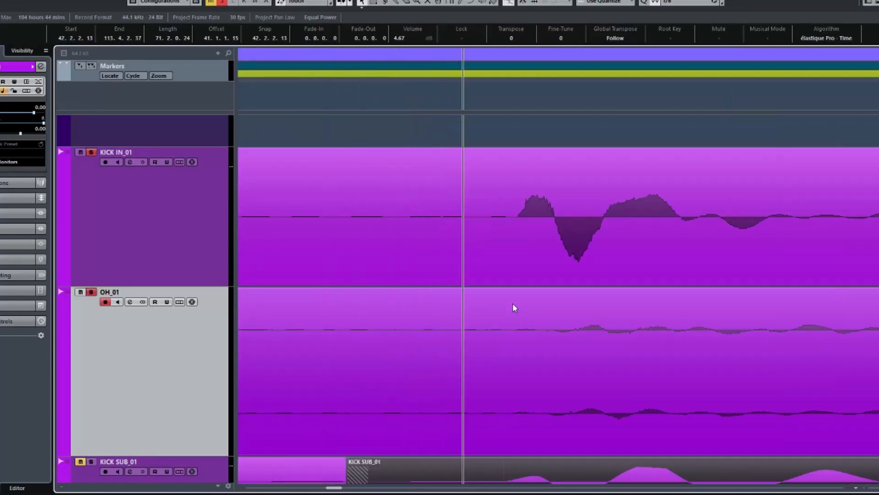
pyautogui.scroll(-1, 512, 304)
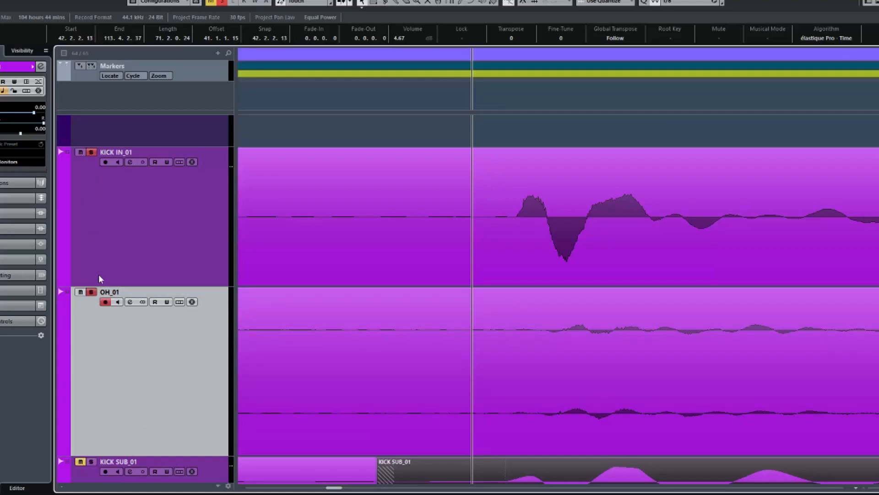
# Audition KICK IN_01 without and with OH_01 soloed, and show OH_01's channel fader and meter in the inspector
pyautogui.click(92, 291)
pyautogui.click(80, 292)
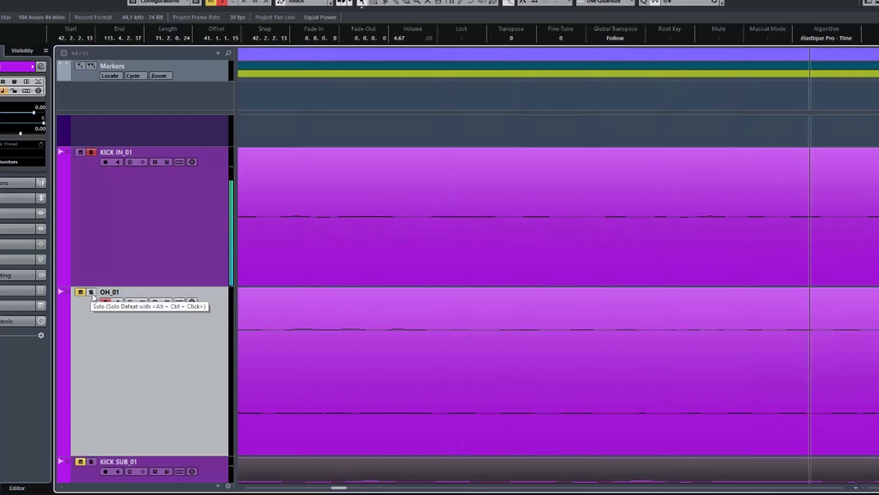
pyautogui.click(92, 294)
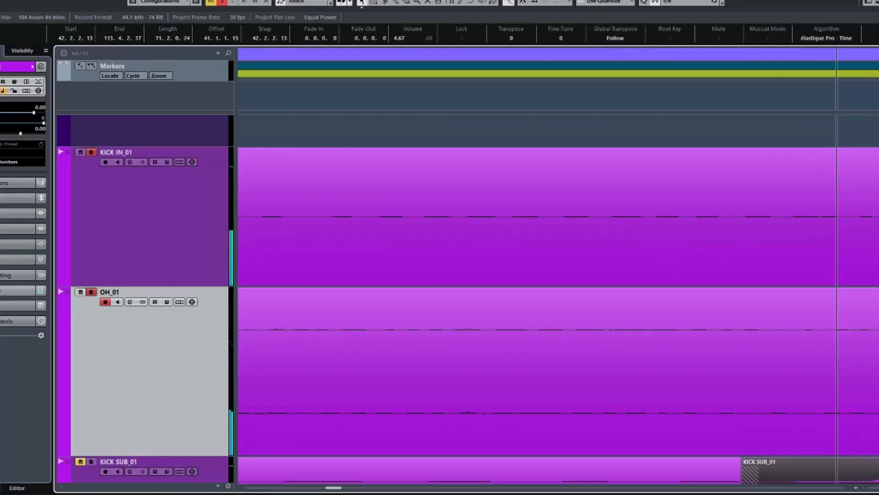
pyautogui.click(16, 291)
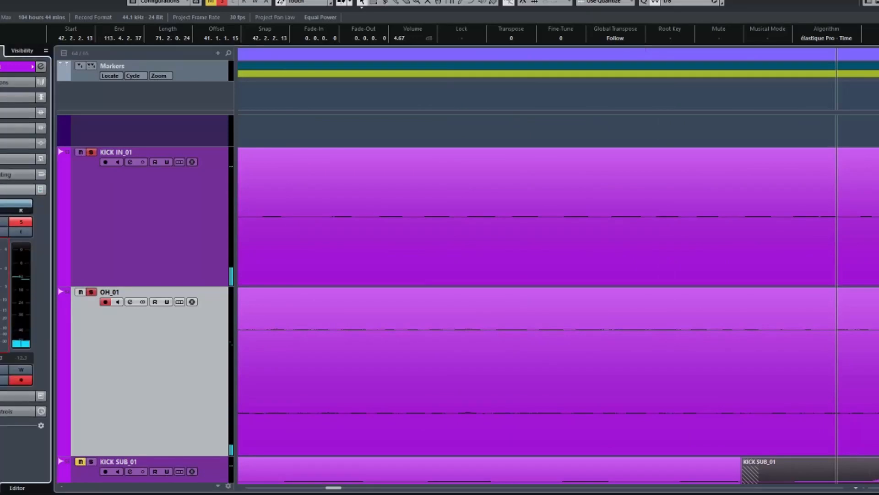
pyautogui.press('space')
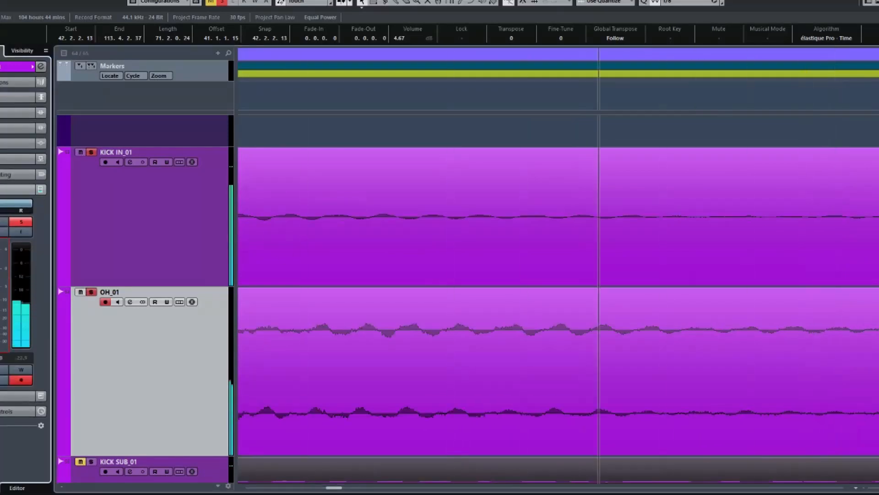
# Switch the solo of OH_01 and of KICK IN_01 off and on during playback to compare the kick sound
pyautogui.click(91, 292)
pyautogui.click(91, 291)
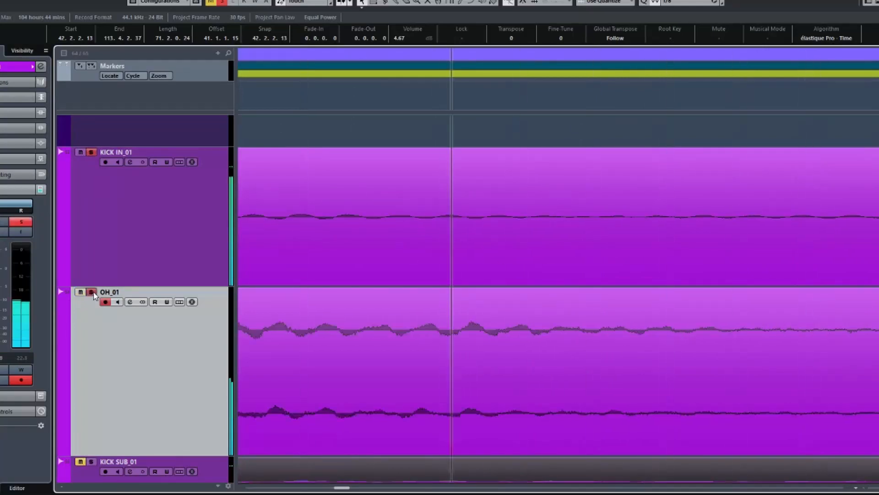
pyautogui.click(90, 152)
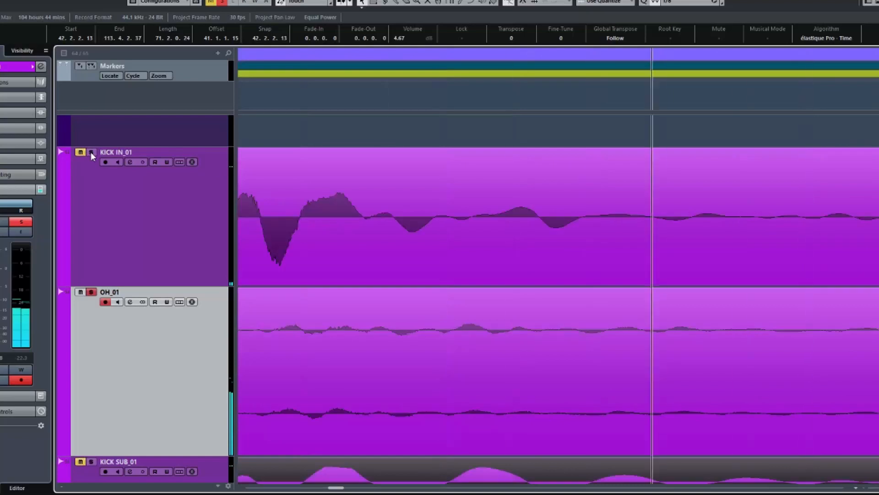
pyautogui.click(91, 152)
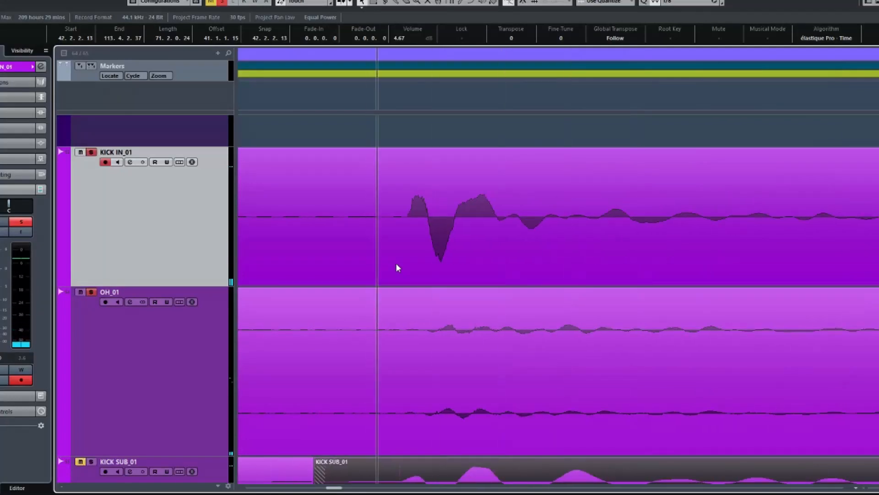
# Open the channel settings of the KICK IN_01 track
pyautogui.scroll(2, 396, 263)
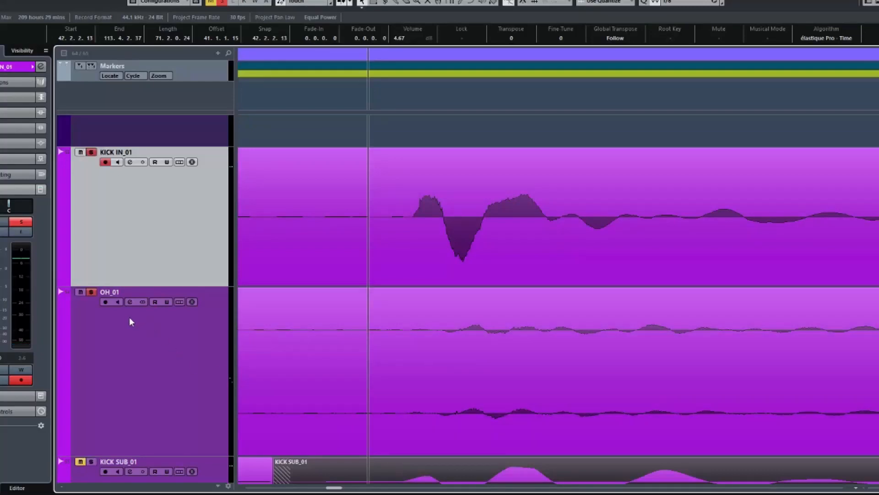
pyautogui.click(122, 325)
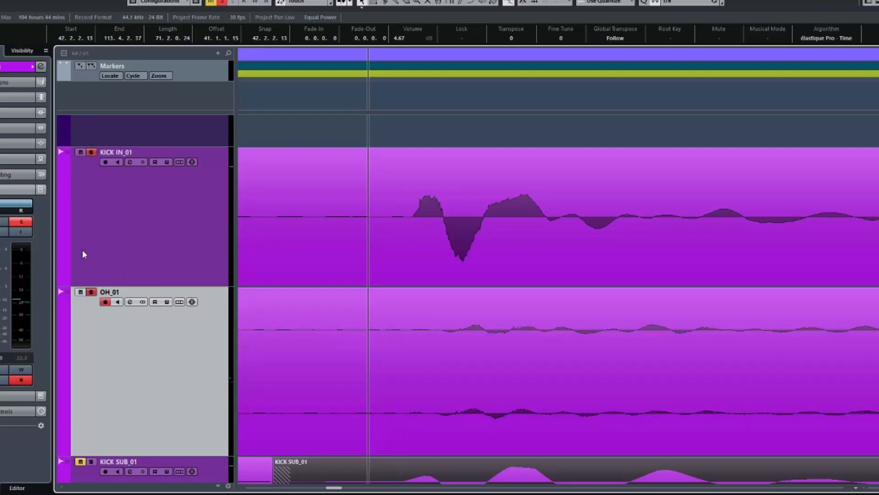
pyautogui.click(82, 249)
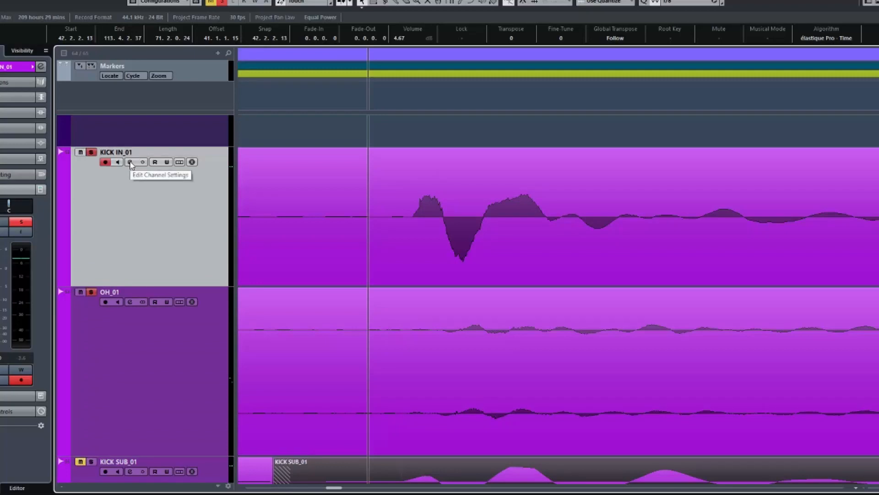
pyautogui.click(130, 162)
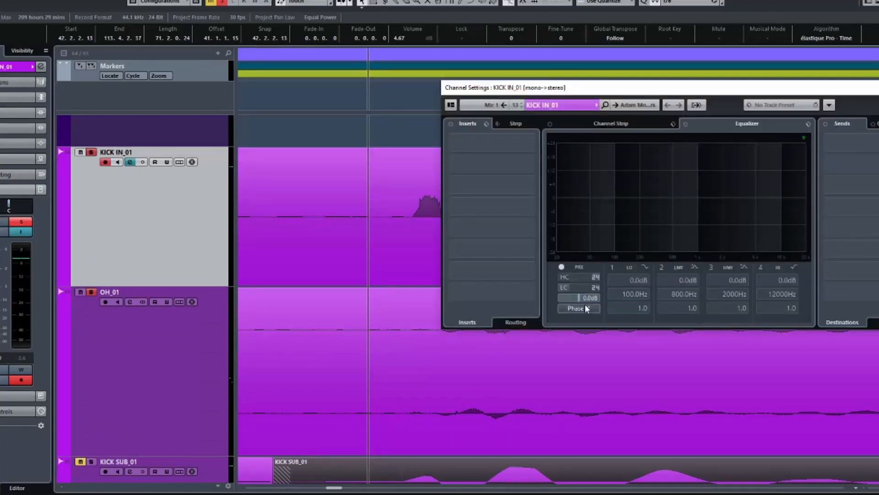
# Play KICK IN_01 together with OH_01 while switching the kick's phase between 0° and 180°, ending at 180°
pyautogui.scroll(-10, 382, 327)
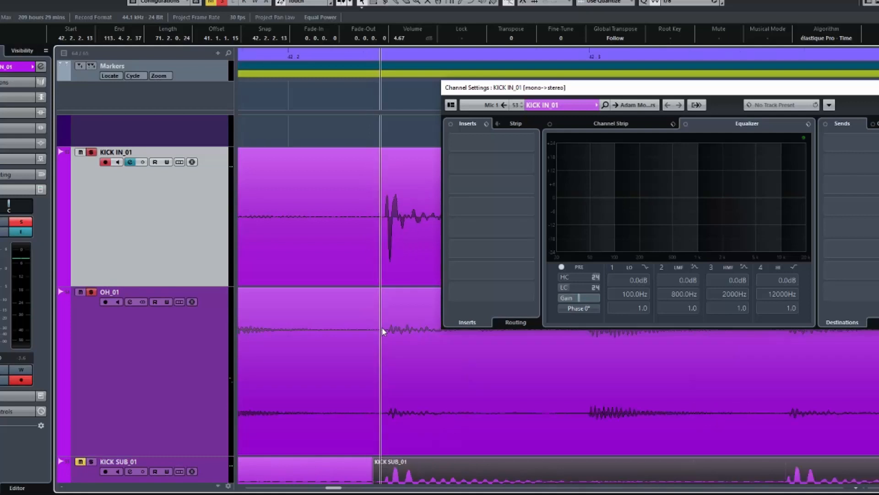
pyautogui.scroll(-10, 382, 327)
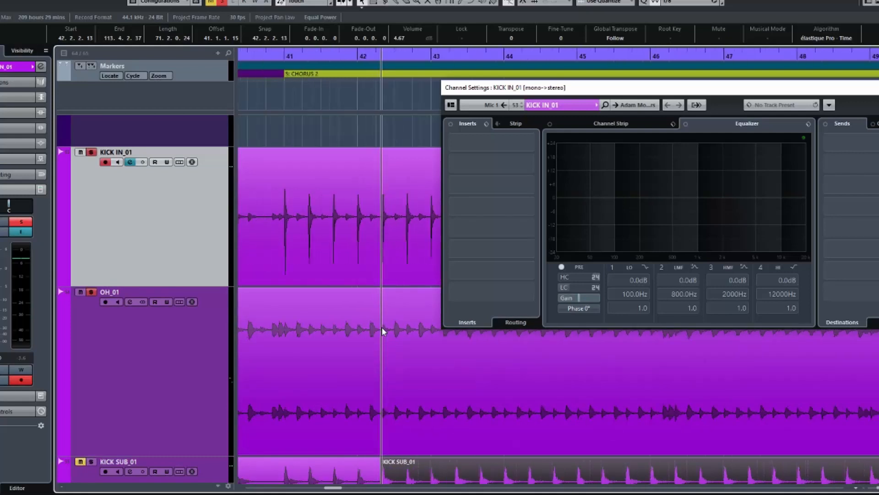
pyautogui.scroll(-10, 383, 331)
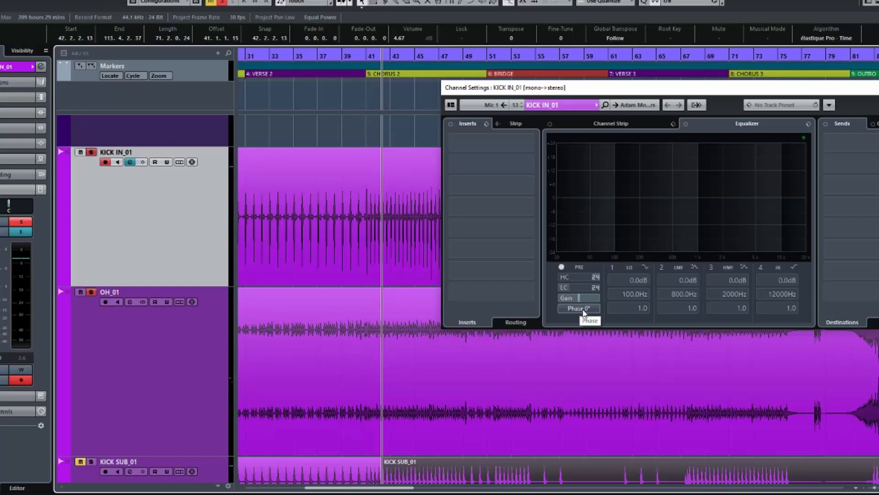
pyautogui.press('space')
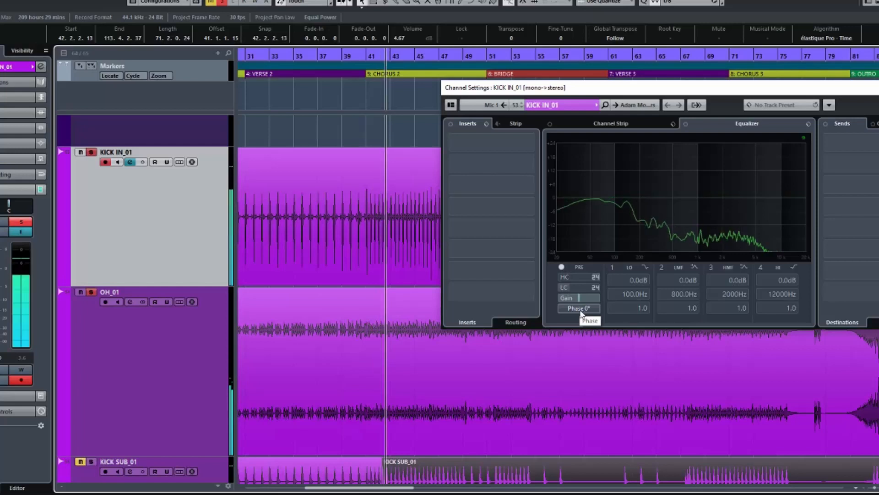
pyautogui.click(579, 308)
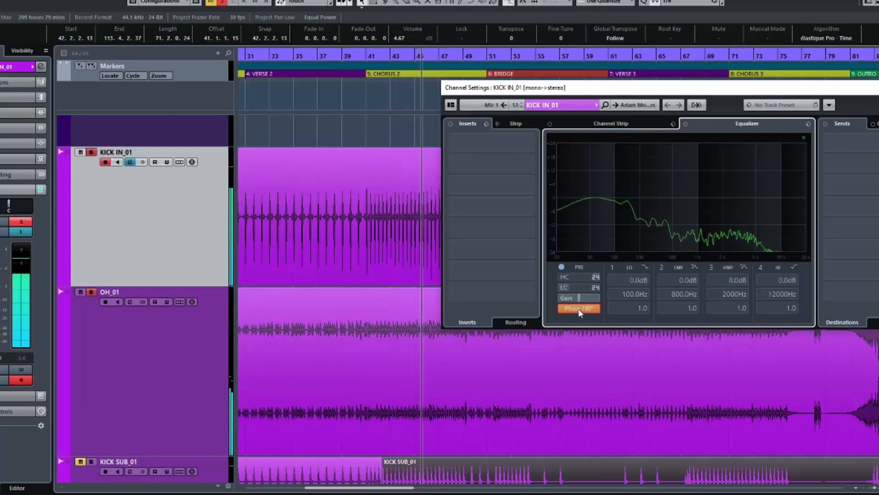
pyautogui.click(579, 308)
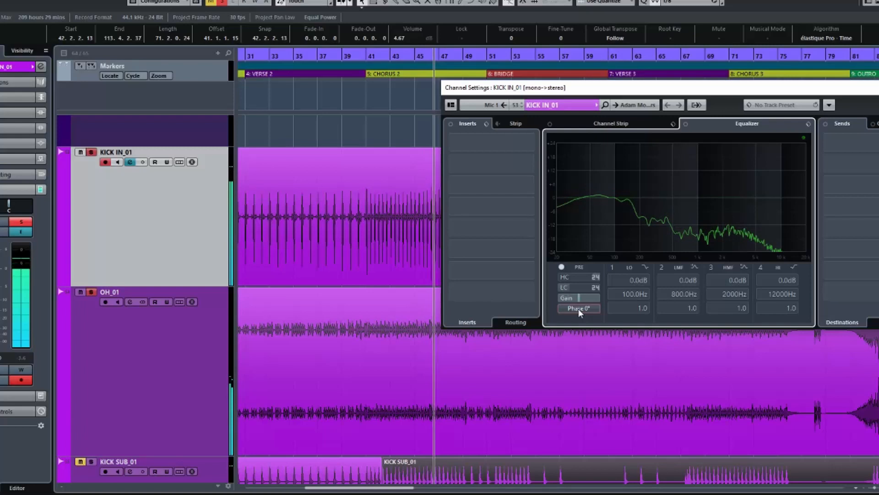
pyautogui.click(579, 309)
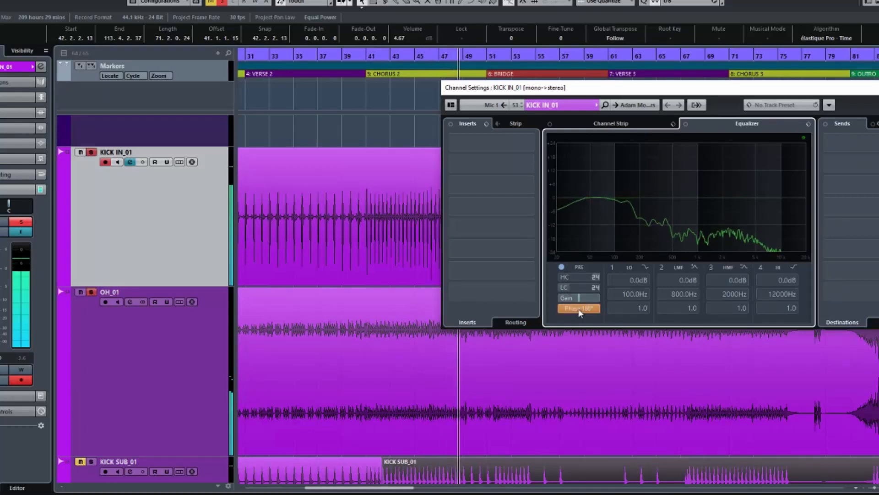
pyautogui.click(579, 309)
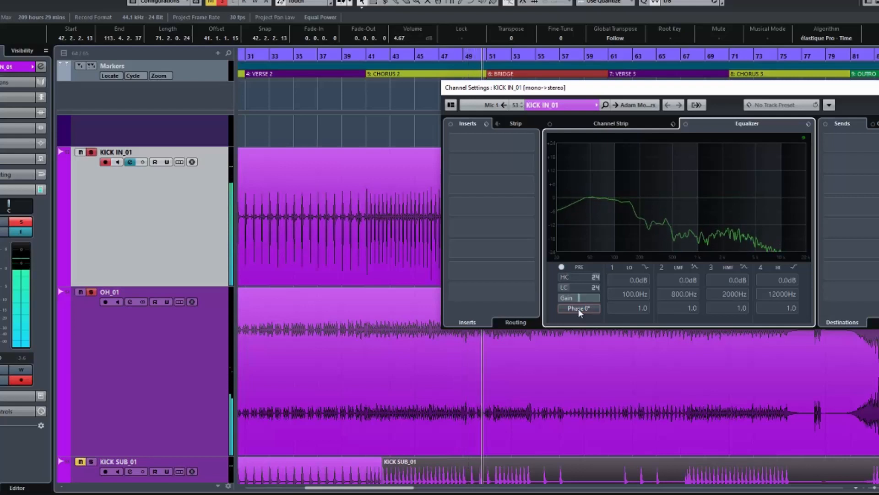
pyautogui.click(579, 308)
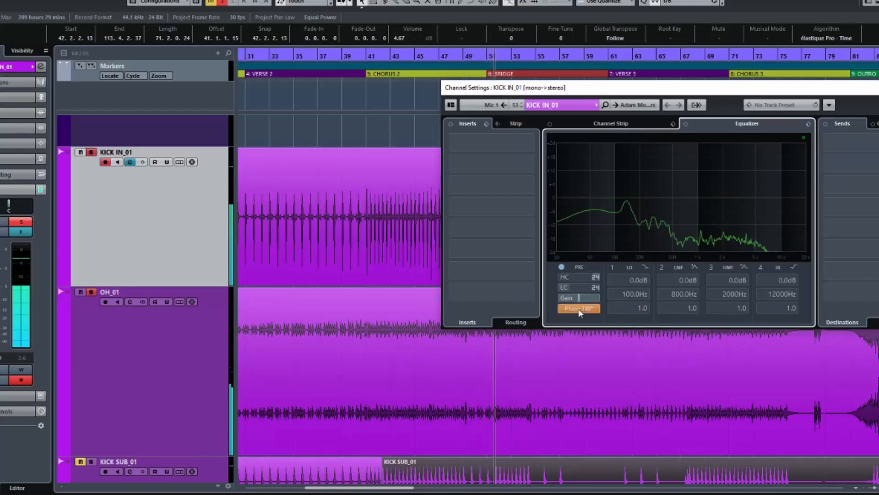
pyautogui.press('space')
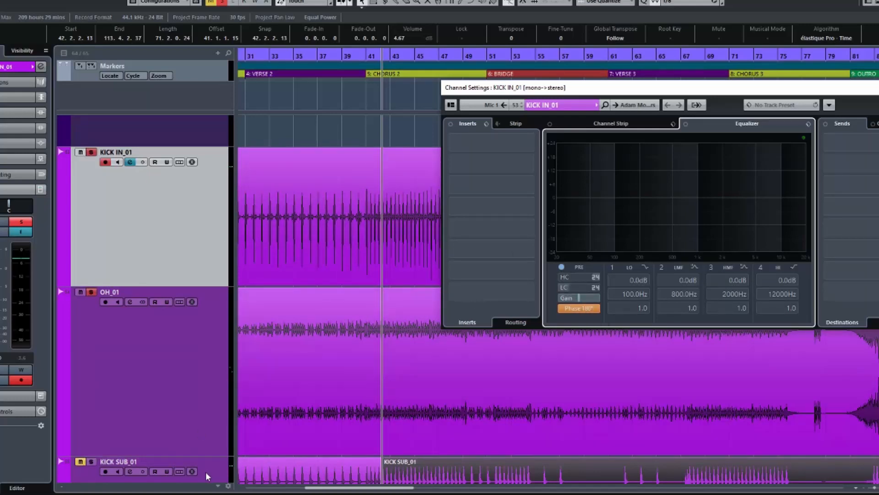
# Move KICK SUB_01 directly below KICK IN_01, and set its phase to 180° while playing both kick tracks soloed
pyautogui.click(205, 472)
pyautogui.moveTo(210, 315); pyautogui.dragTo(210, 315)
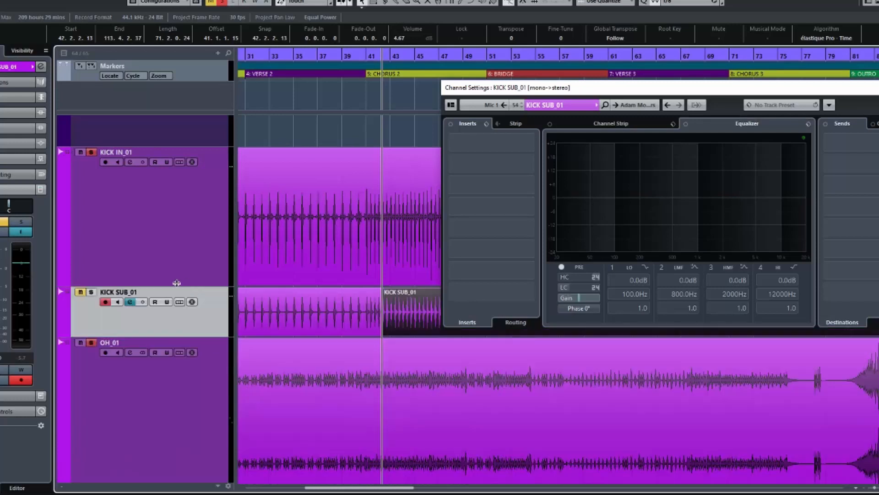
pyautogui.click(92, 292)
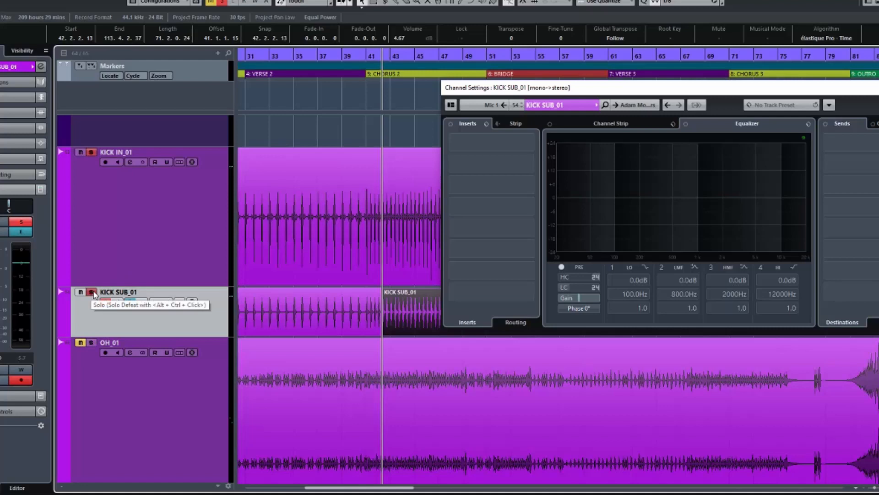
pyautogui.press('space')
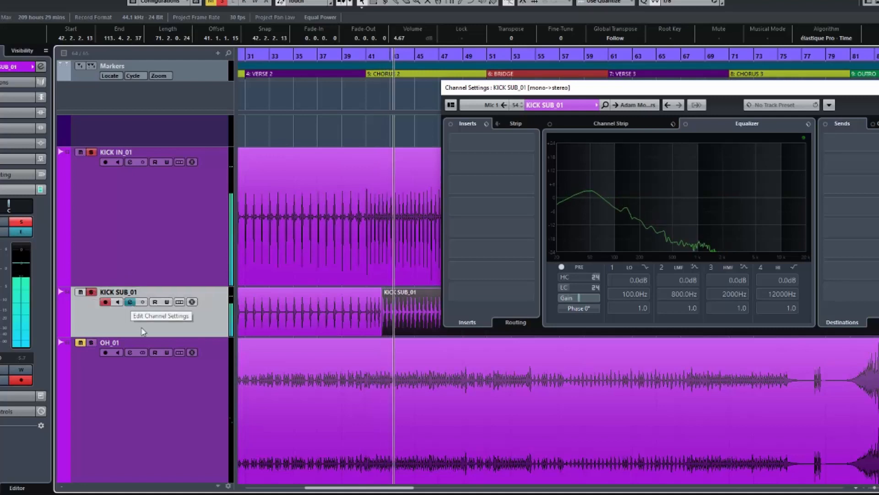
pyautogui.click(573, 310)
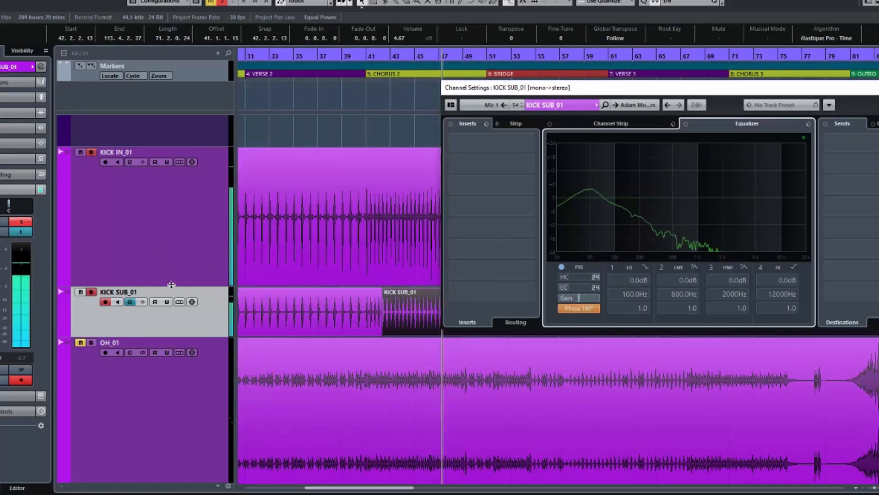
# Solo OH_01 with both kicks during playback, then take KICK IN_01 and KICK SUB_01 out of solo
pyautogui.click(91, 342)
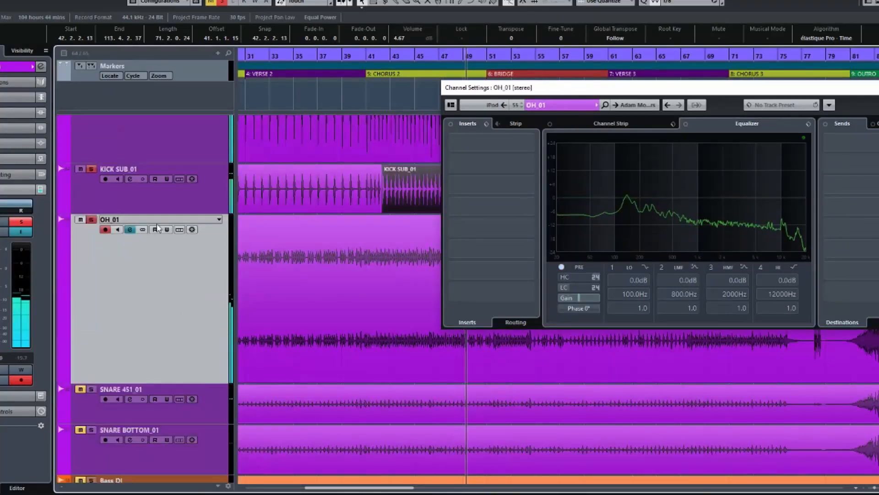
pyautogui.scroll(3, 106, 199)
pyautogui.click(91, 176)
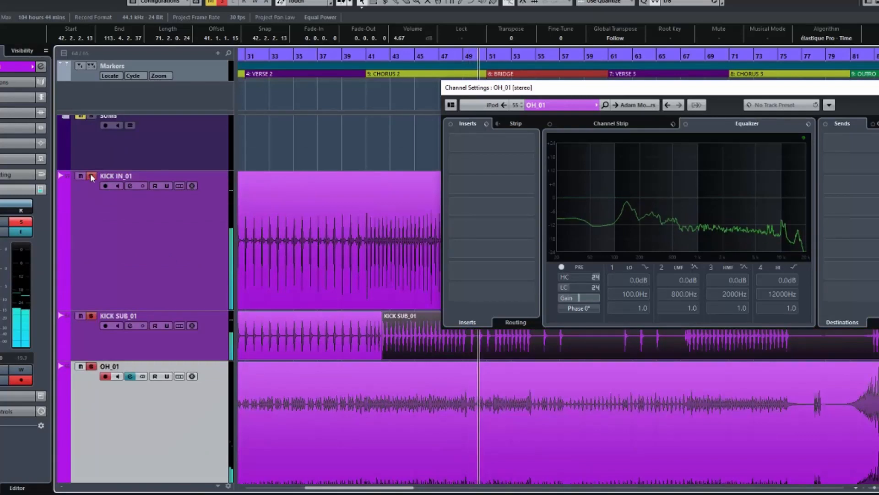
pyautogui.click(91, 315)
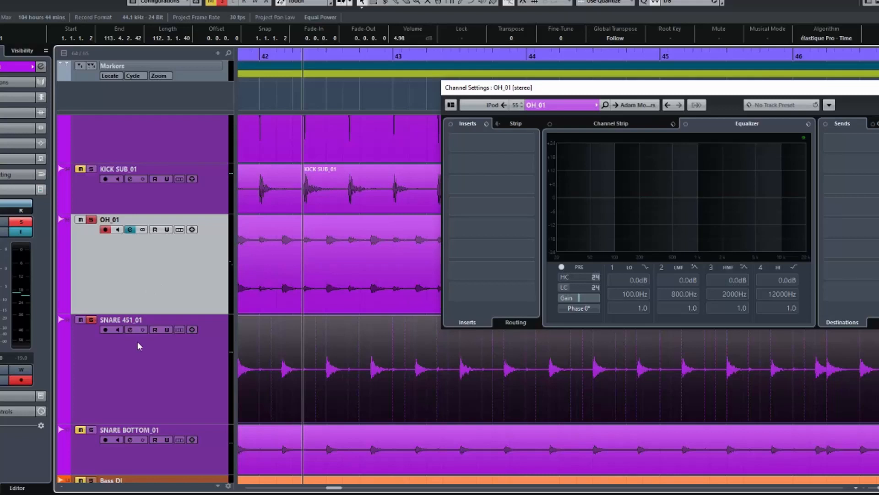
# Play OH_01 without and with SNARE 451_01 soloed, and flip the snare's phase to 180° and back to 0°
pyautogui.click(91, 320)
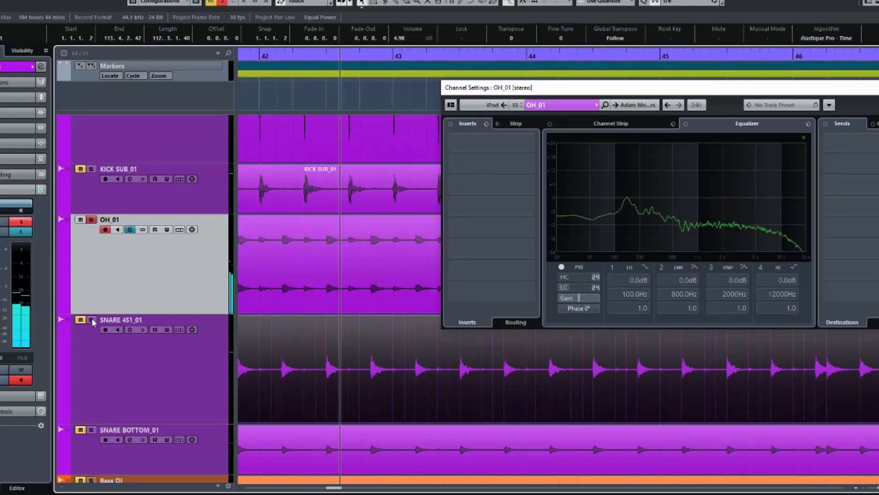
pyautogui.click(92, 319)
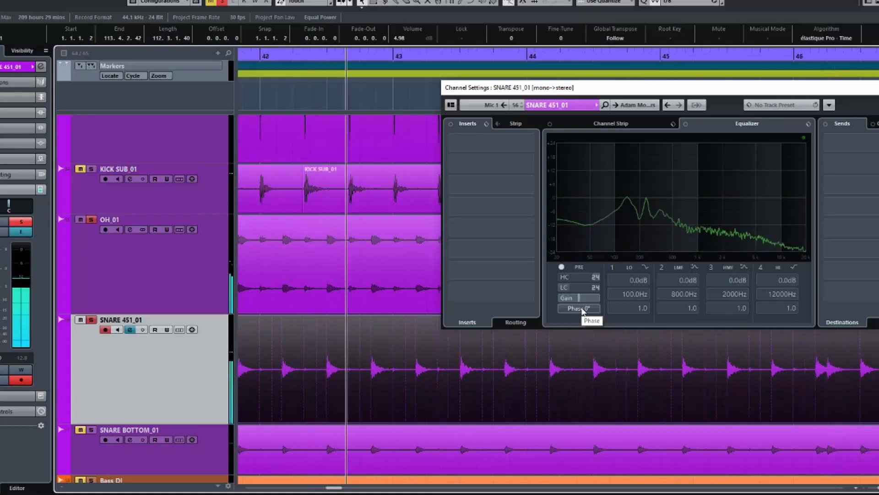
pyautogui.click(581, 308)
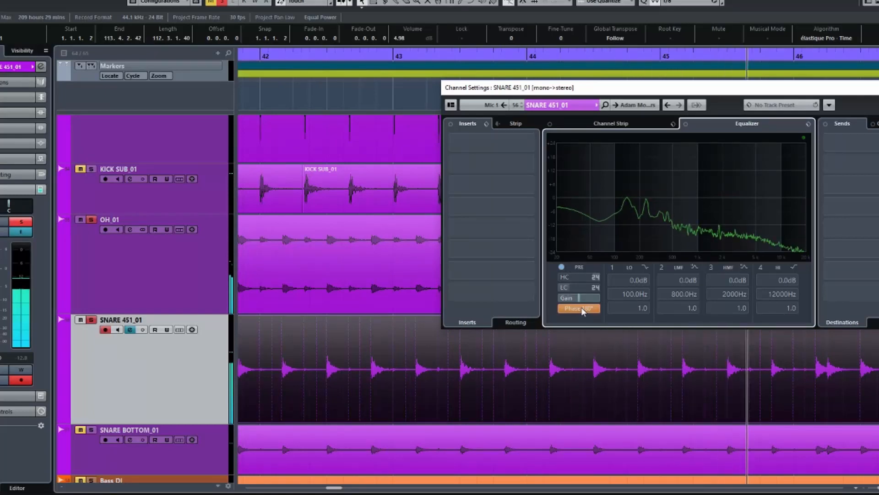
pyautogui.click(581, 308)
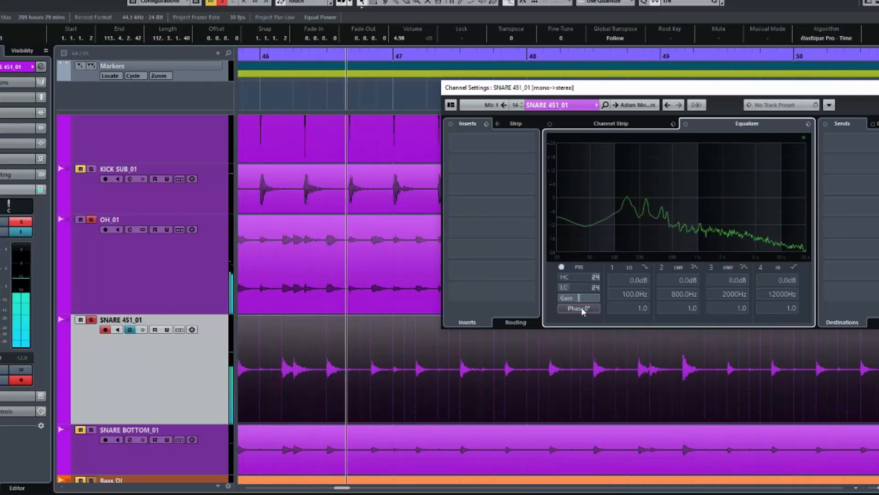
pyautogui.press('space')
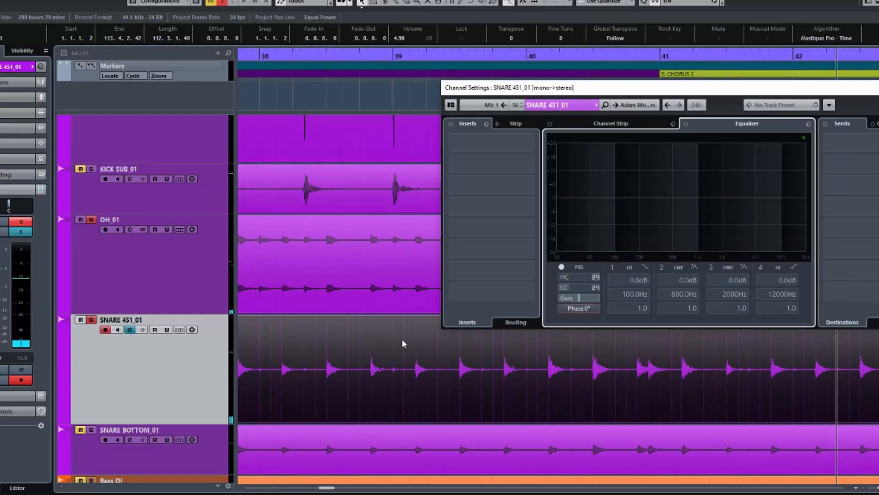
# Compare the start of a snare hit in the SNARE 451_01 and OH_01 waveforms up close
pyautogui.keyDown('ctrl'); pyautogui.scroll(2, 383, 352); pyautogui.keyUp('ctrl')
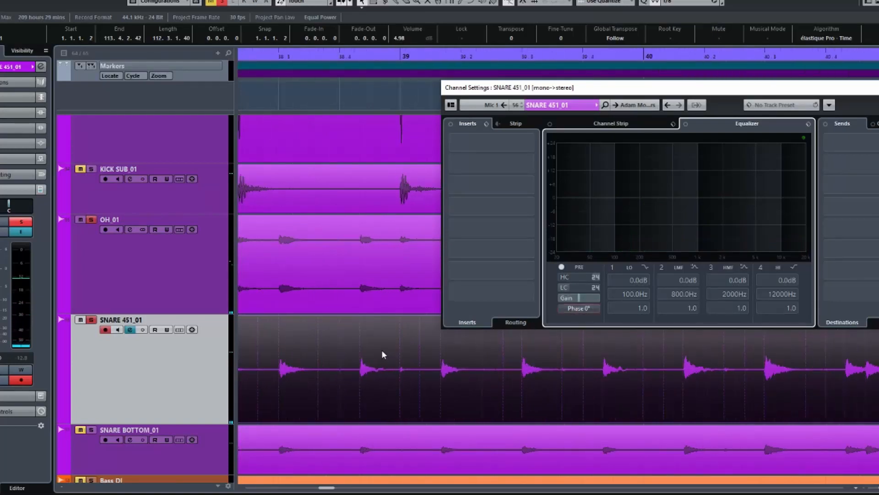
pyautogui.keyDown('ctrl'); pyautogui.scroll(5, 383, 355); pyautogui.keyUp('ctrl')
pyautogui.keyDown('ctrl'); pyautogui.scroll(1, 384, 354); pyautogui.keyUp('ctrl')
pyautogui.keyDown('ctrl'); pyautogui.scroll(2, 383, 355); pyautogui.keyUp('ctrl')
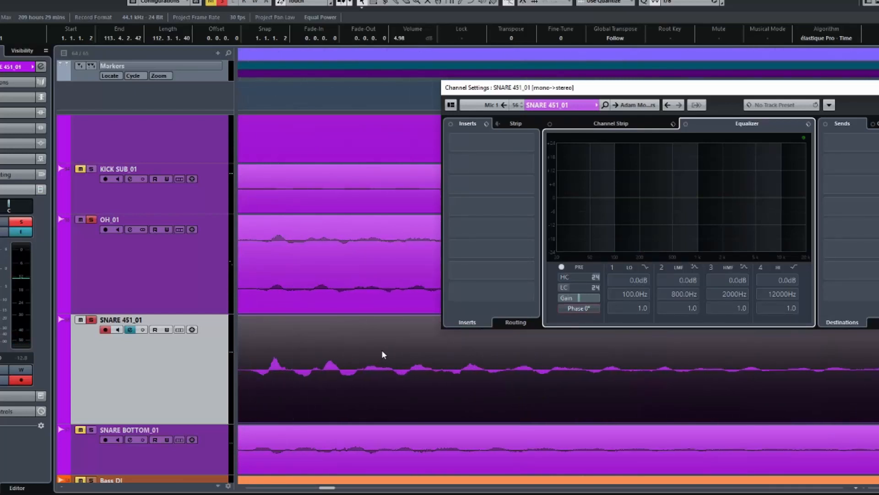
pyautogui.hscroll(-2, 384, 355)
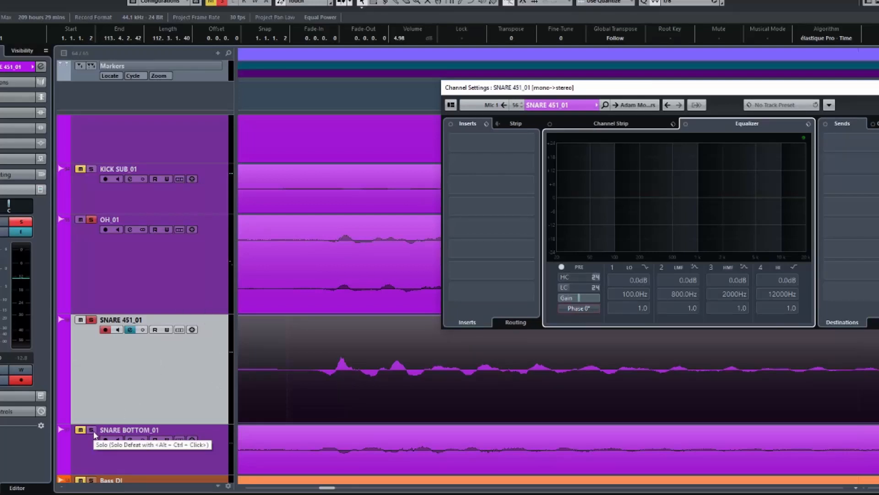
# Clear all solos, and close the SNARE 451_01 channel settings to uncover the Bass DI and Bass Amp (R) tracks
pyautogui.scroll(2, 187, 300)
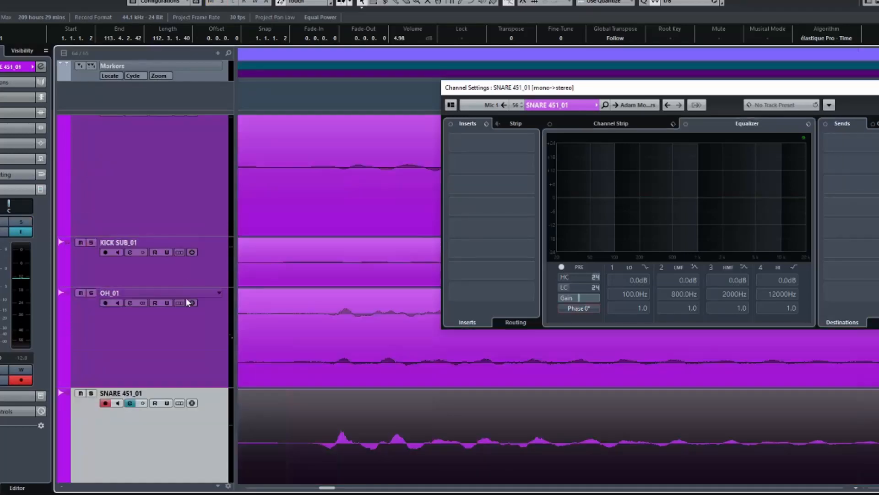
pyautogui.scroll(-7, 186, 298)
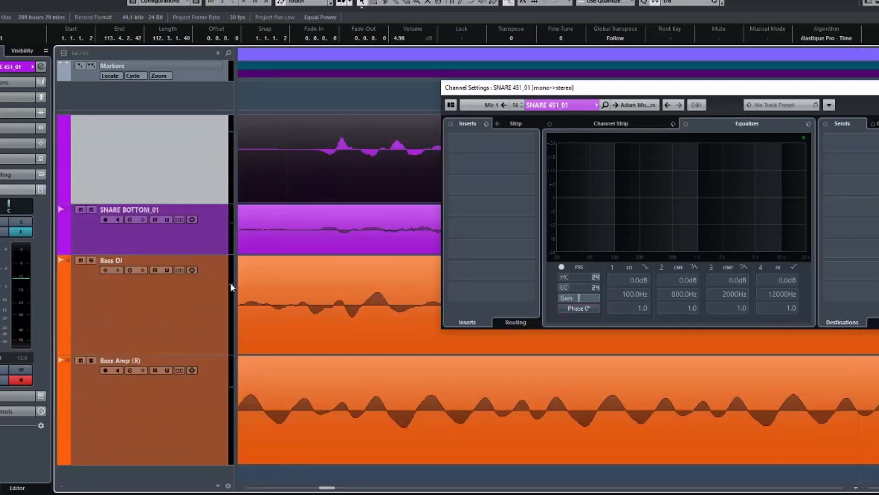
pyautogui.moveTo(769, 87); pyautogui.dragTo(606, 91)
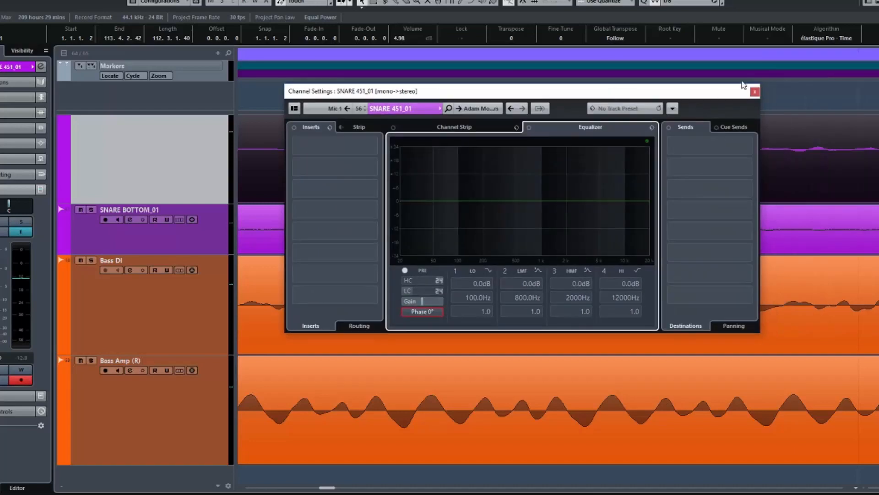
pyautogui.click(754, 91)
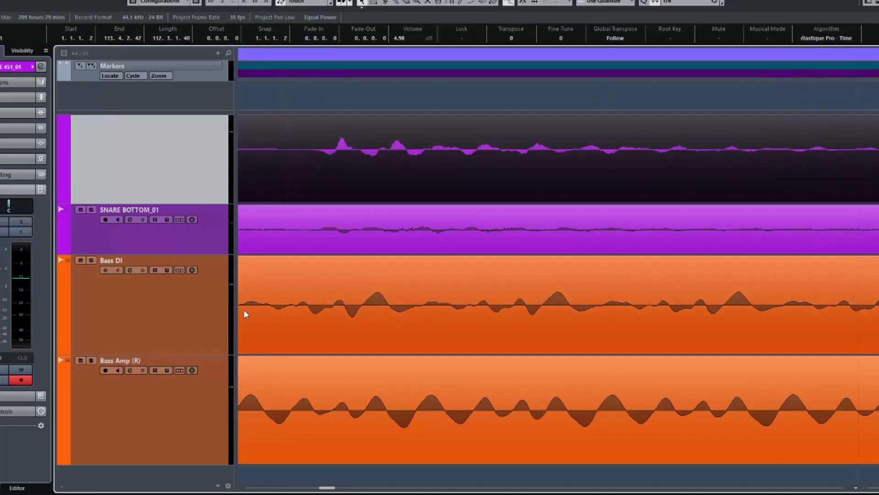
# Set the playback position just after bar 42 in Chorus 2 for the Bass DI and Bass Amp (R) tracks
pyautogui.press('g')
pyautogui.press('g')
pyautogui.press('g')
pyautogui.press('g')
pyautogui.press('g')
pyautogui.press('g')
pyautogui.click(442, 92)
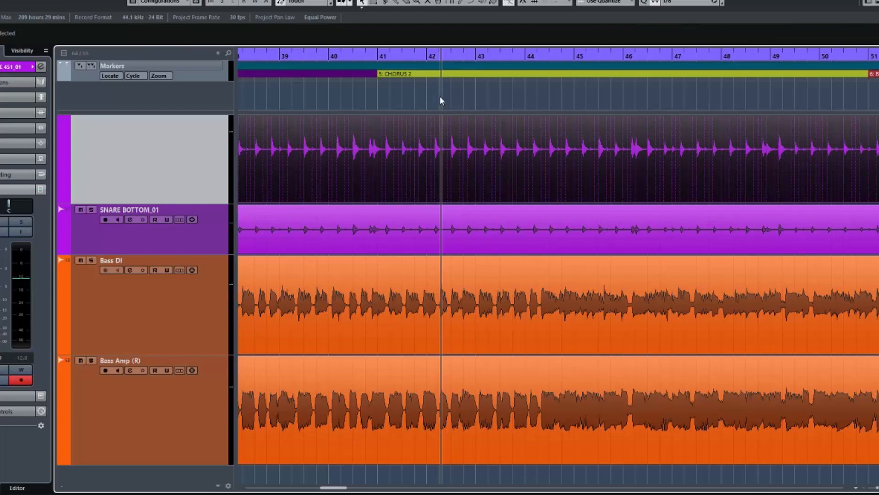
pyautogui.click(438, 91)
pyautogui.press('h')
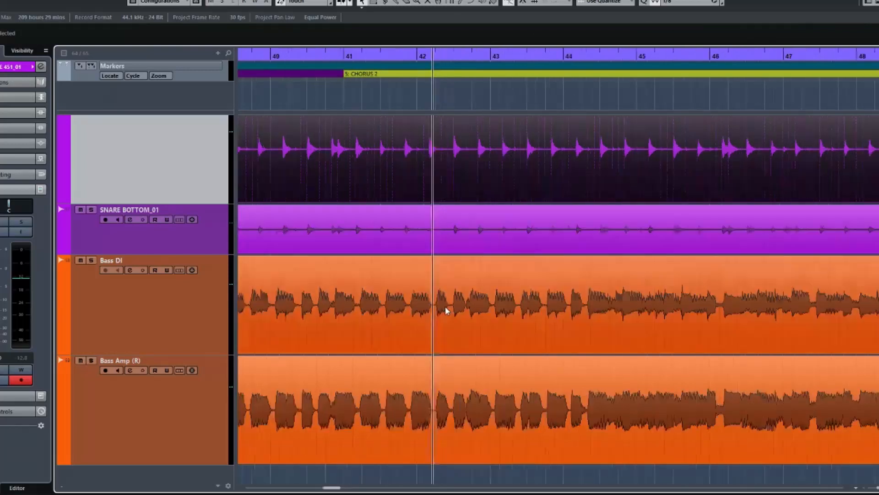
# Play the Bass DI track on its own from just after bar 42 in Chorus 2
pyautogui.press('h')
pyautogui.press('h')
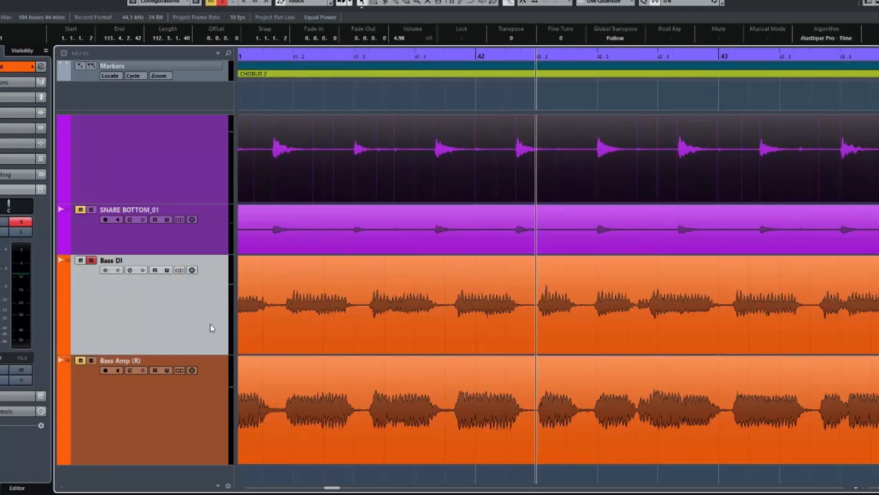
pyautogui.press('space')
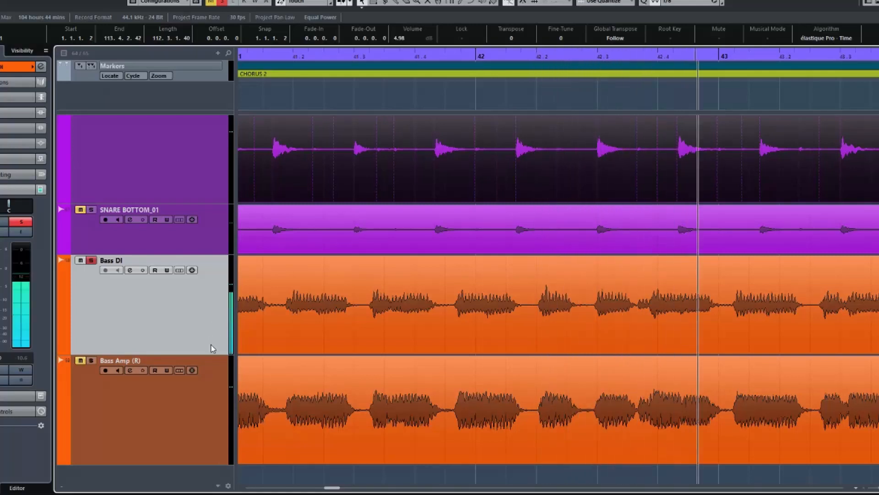
pyautogui.scroll(-4, 419, 319)
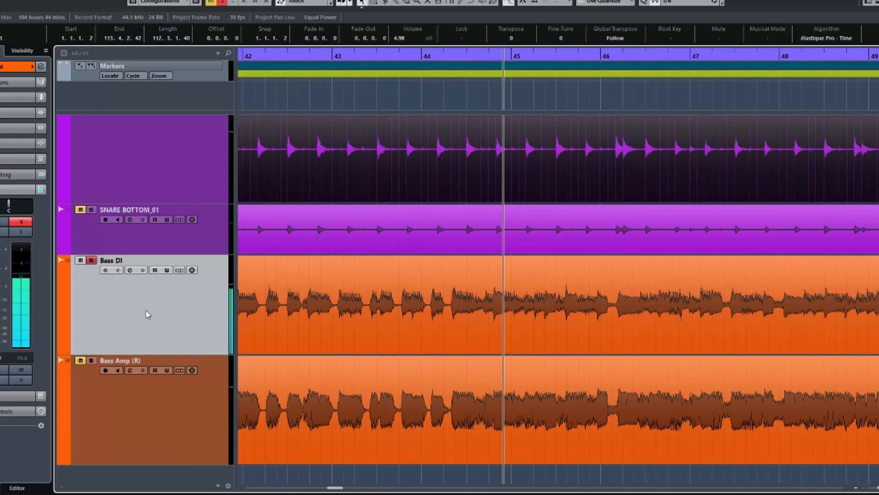
pyautogui.press('space')
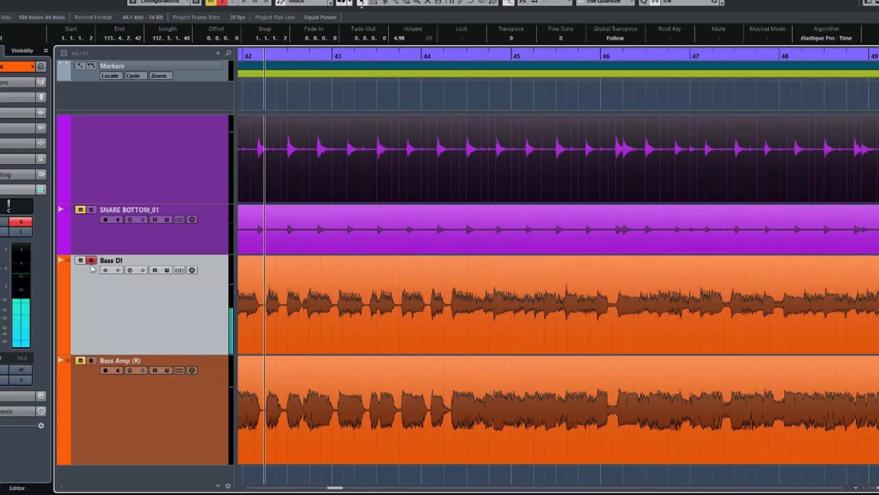
# Switch the solo from Bass DI to Bass Amp (R) and play the amp track on its own
pyautogui.click(92, 260)
pyautogui.click(92, 360)
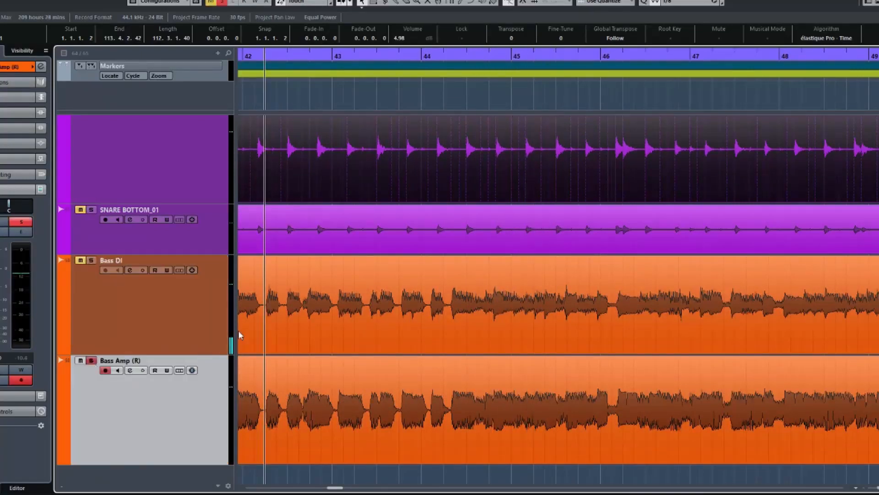
pyautogui.press('space')
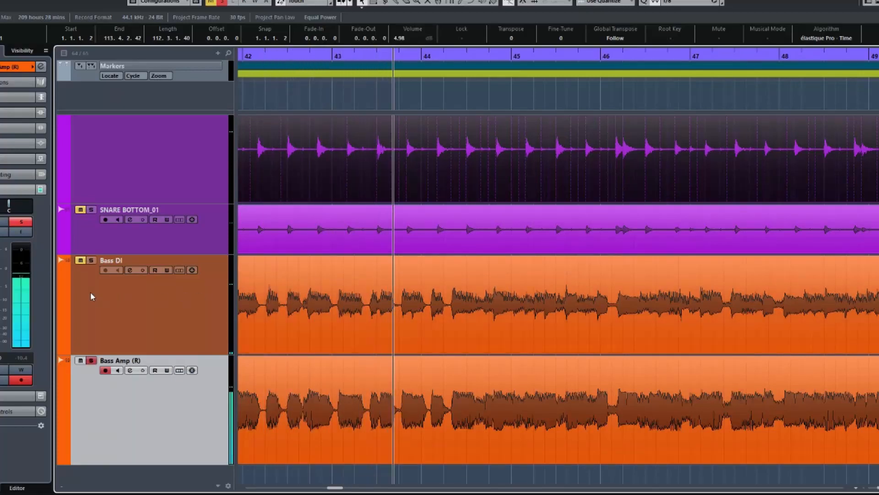
pyautogui.press('space')
# Alternate the solo between Bass DI and Bass Amp (R) for comparison, ending with both tracks soloed together
pyautogui.click(90, 261)
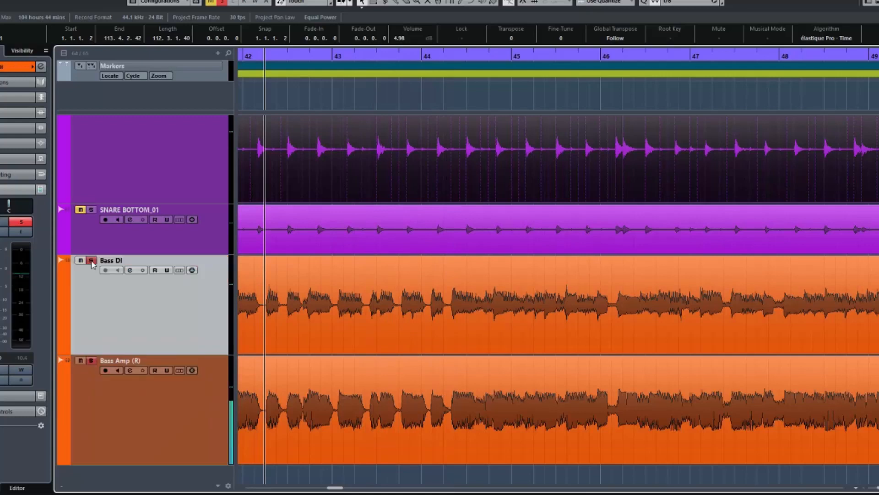
pyautogui.click(92, 361)
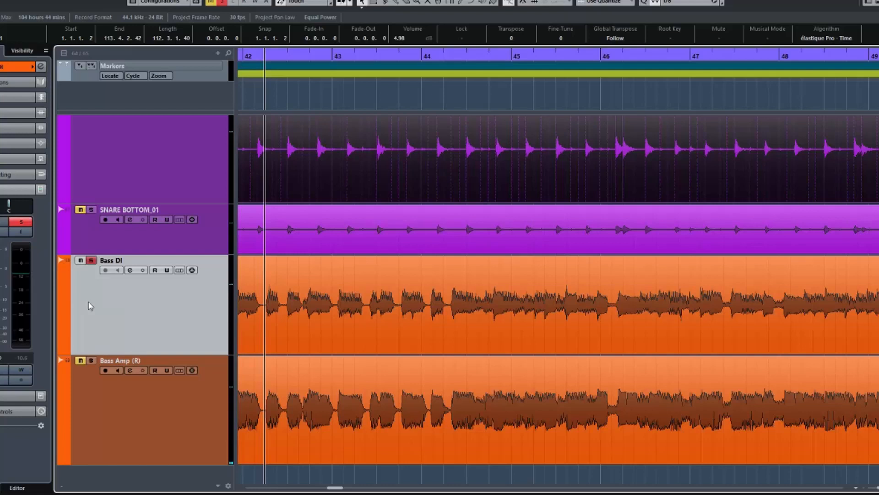
pyautogui.click(92, 362)
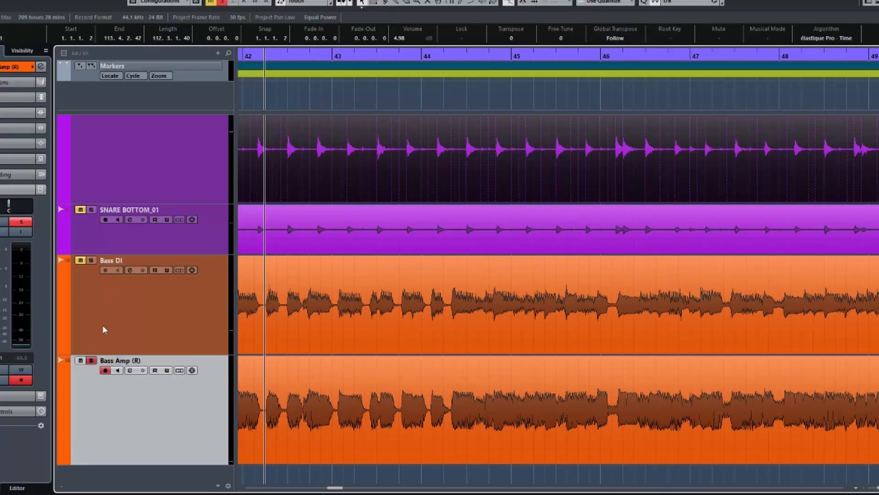
pyautogui.press('space')
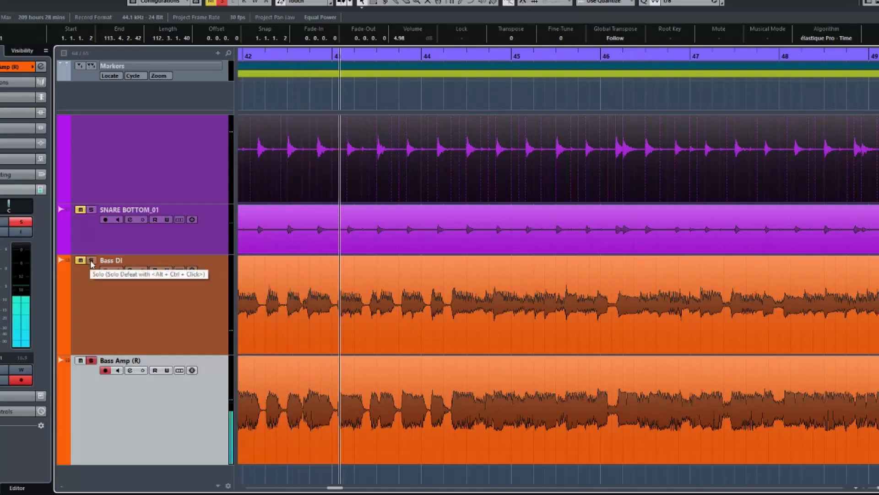
pyautogui.click(91, 261)
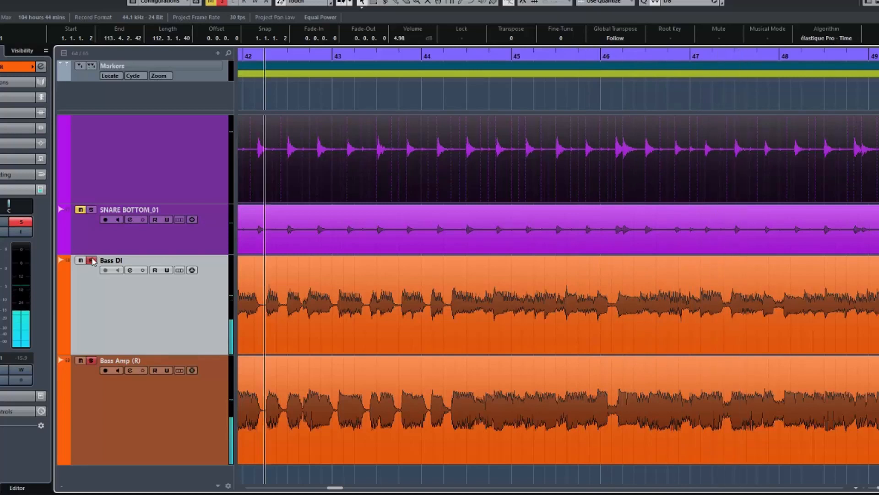
# Open the Bass DI channel settings and toggle its phase between 0° and 180° while both bass tracks play, ending at 0°
pyautogui.click(130, 270)
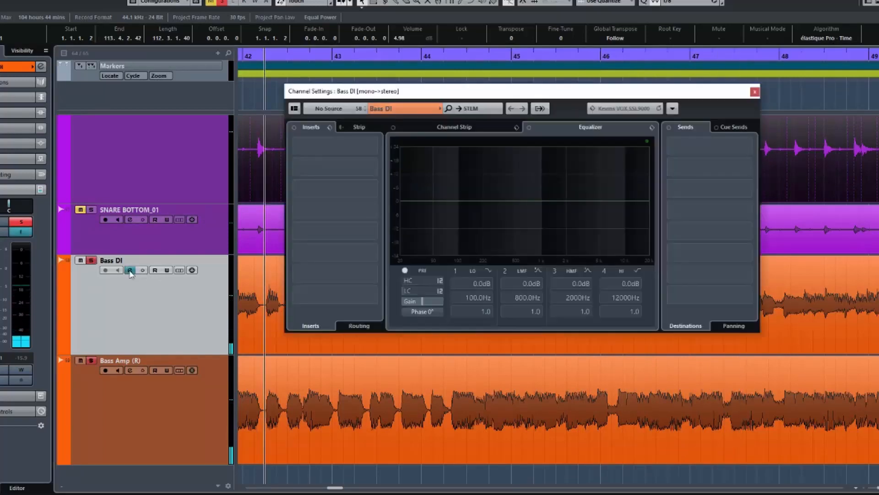
pyautogui.moveTo(420, 96); pyautogui.dragTo(425, 90)
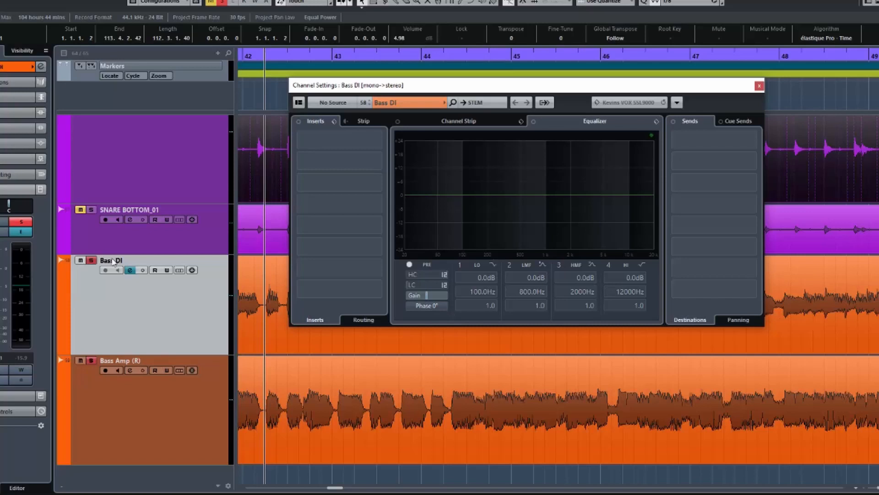
pyautogui.press('space')
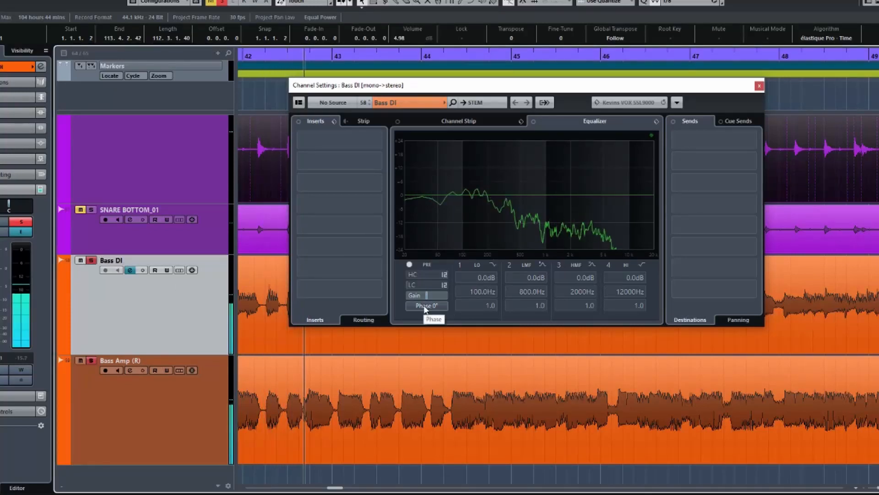
pyautogui.click(424, 305)
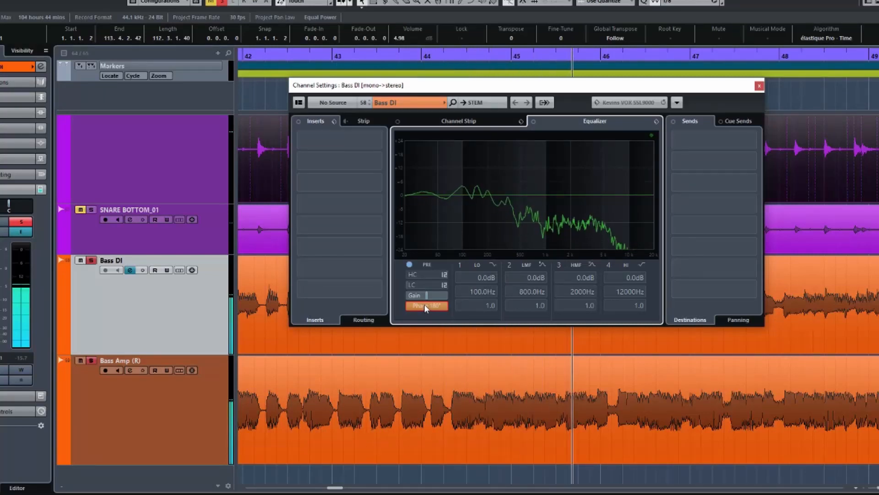
pyautogui.click(424, 305)
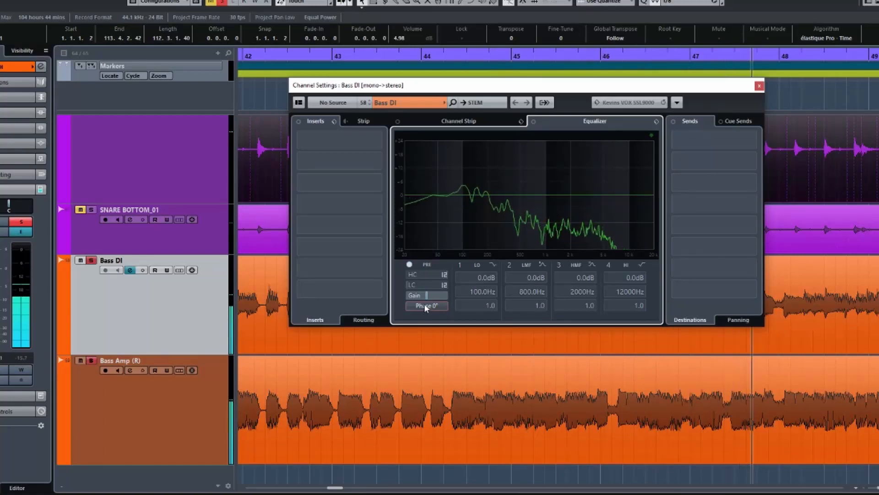
pyautogui.click(424, 305)
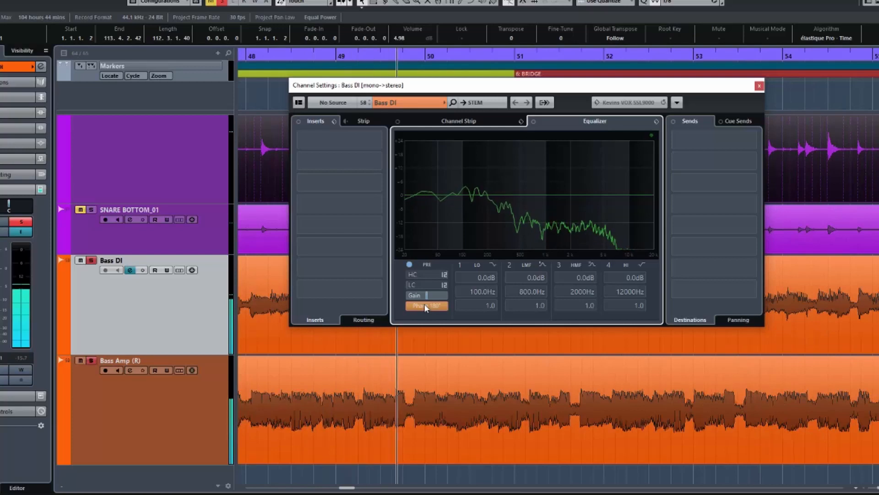
pyautogui.click(425, 306)
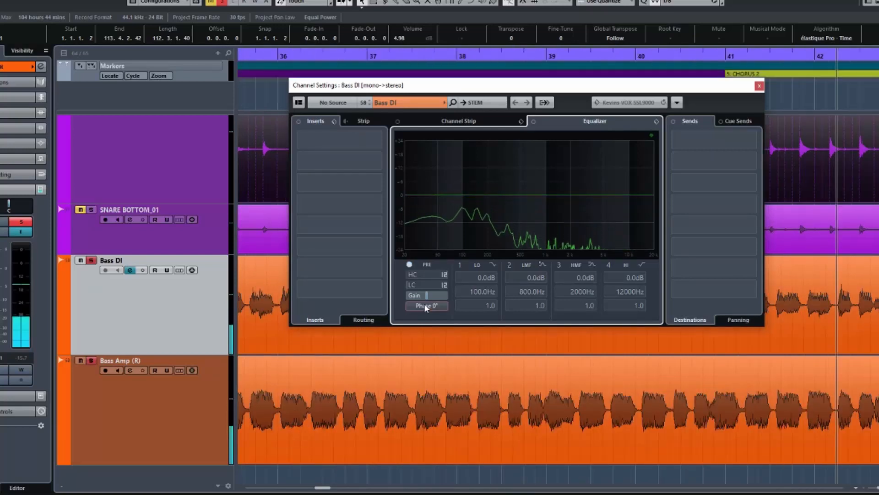
pyautogui.press('space')
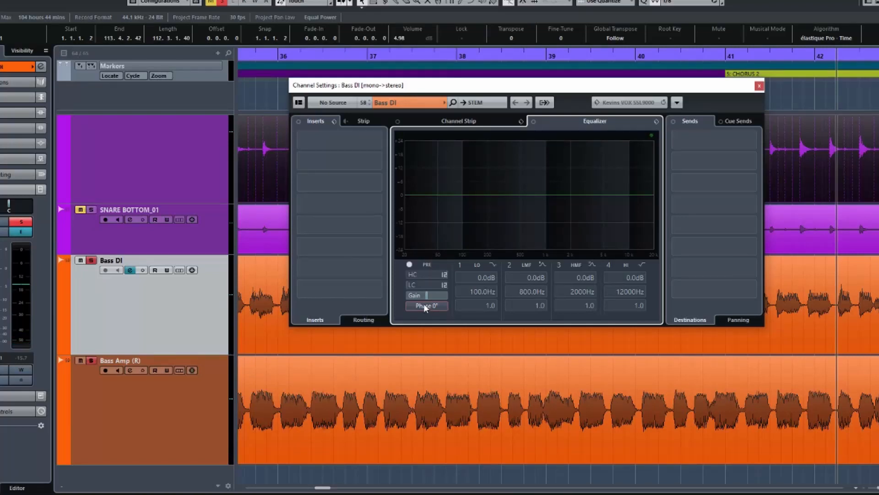
pyautogui.click(424, 306)
pyautogui.click(423, 307)
# Uncover the waveforms, set the playback position just before beat 2 of bar 37, and compare the note starts in Bass DI and Bass Amp (R)
pyautogui.moveTo(395, 85); pyautogui.dragTo(587, 124)
pyautogui.click(380, 94)
pyautogui.click(384, 94)
pyautogui.scroll(2, 414, 234)
pyautogui.scroll(5, 385, 379)
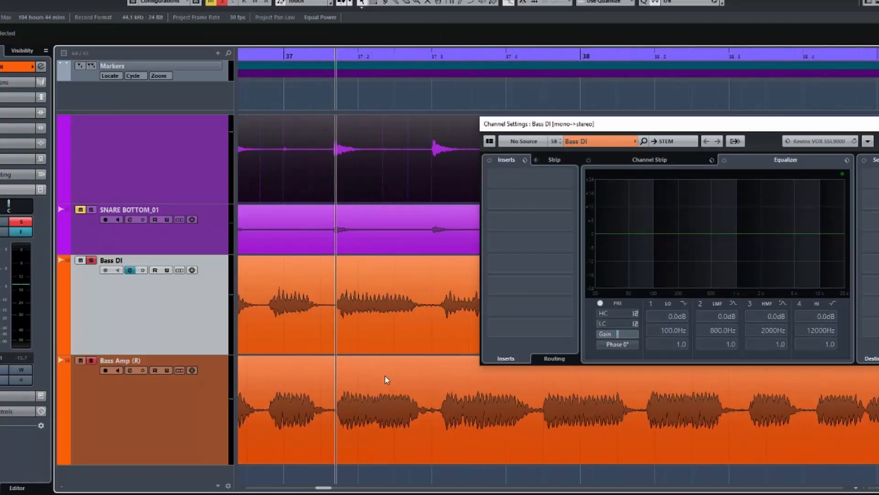
pyautogui.hscroll(-3, 385, 375)
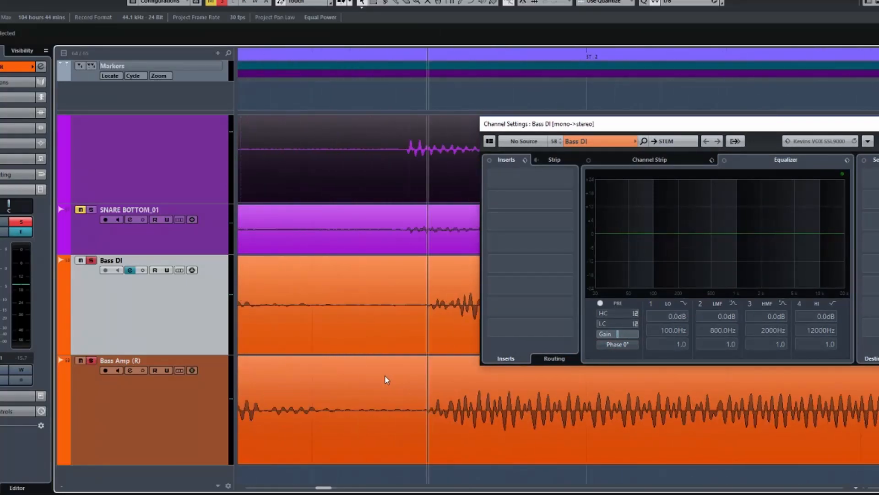
pyautogui.hscroll(1, 384, 375)
pyautogui.scroll(2, 385, 379)
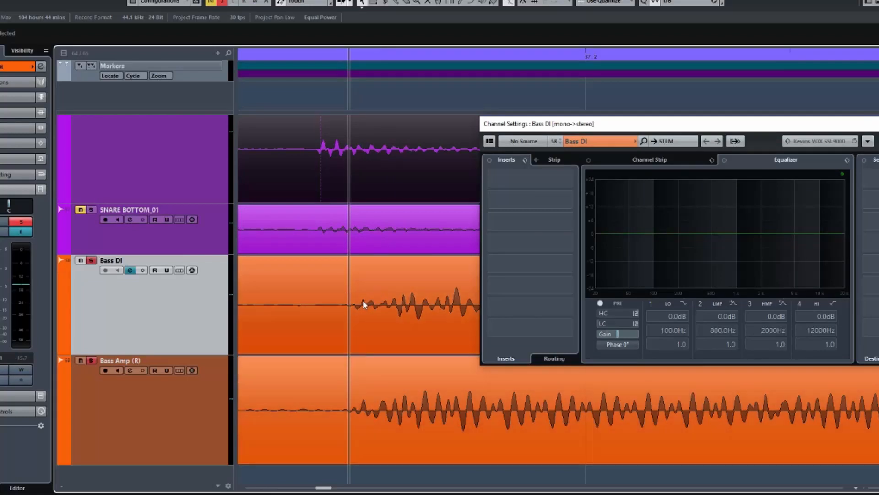
pyautogui.scroll(-6, 405, 400)
pyautogui.scroll(-5, 405, 399)
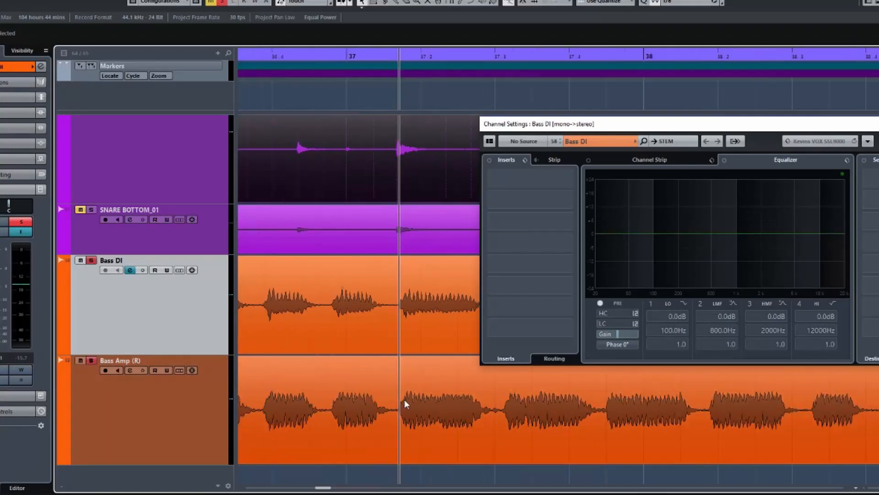
pyautogui.scroll(-4, 405, 399)
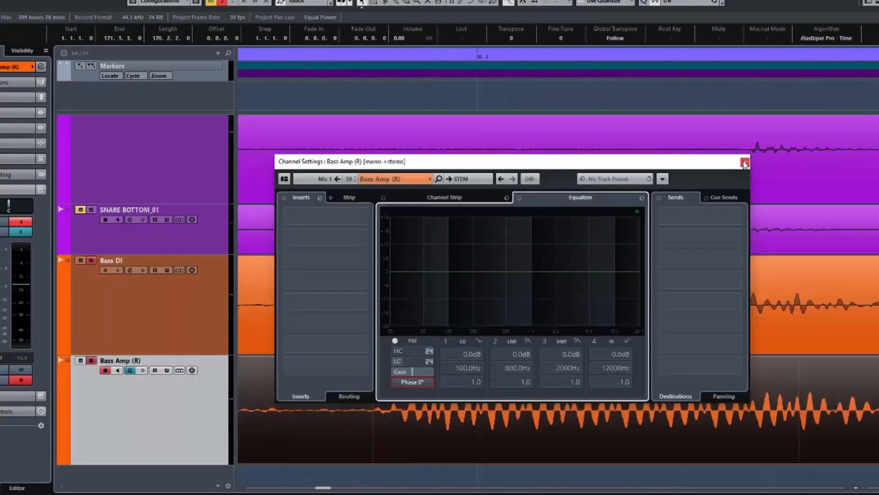
# Close the Bass Amp (R) channel settings and examine how the Bass DI and Bass Amp (R) waveforms line up around bar 37
pyautogui.click(747, 164)
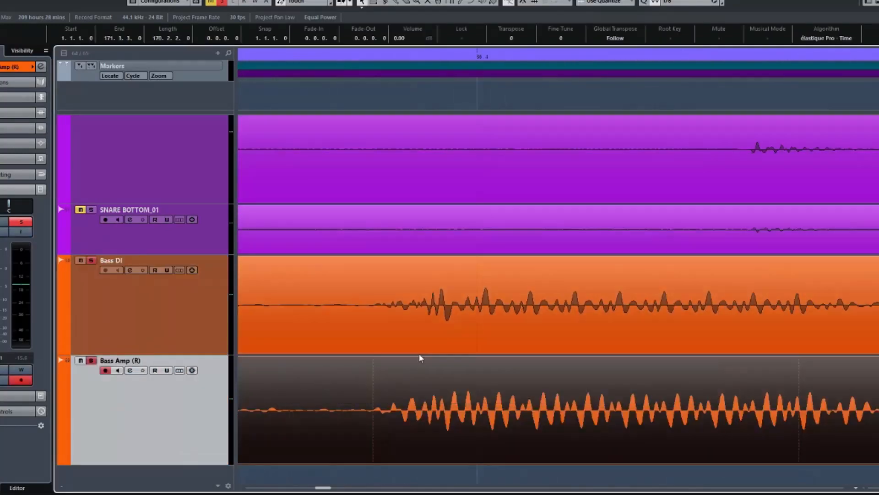
pyautogui.scroll(-6, 419, 353)
pyautogui.scroll(-8, 419, 354)
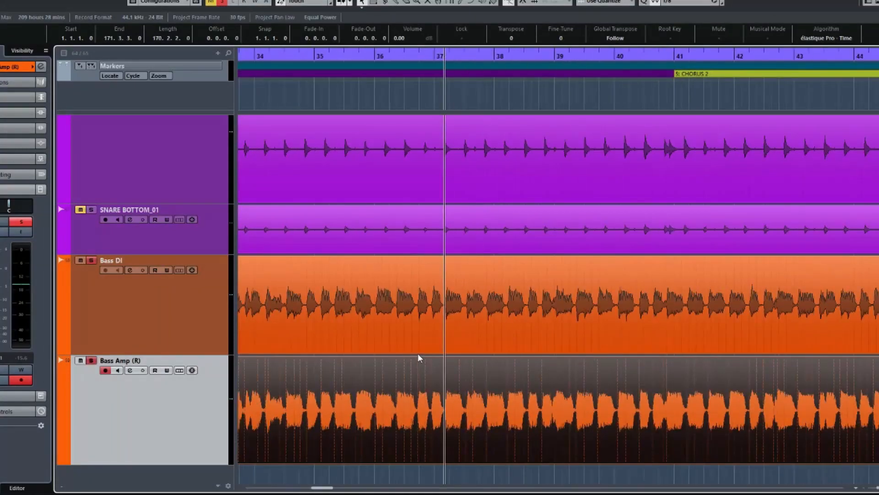
pyautogui.scroll(6, 418, 355)
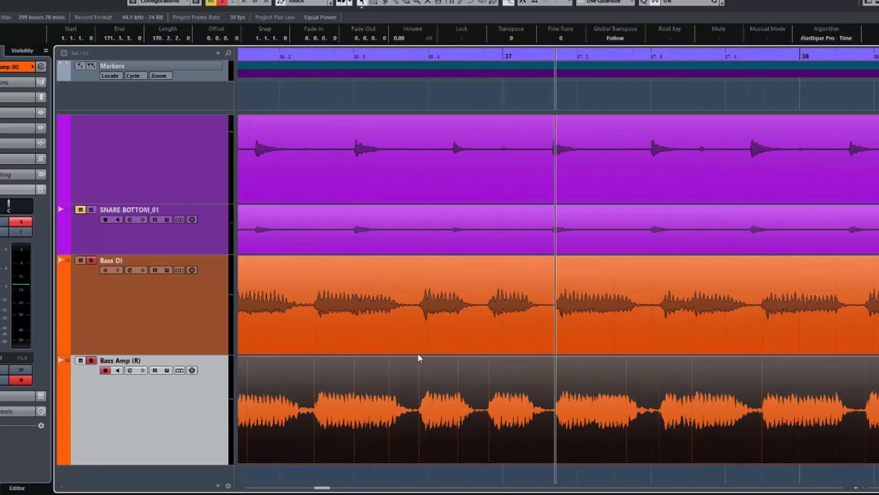
pyautogui.scroll(5, 418, 354)
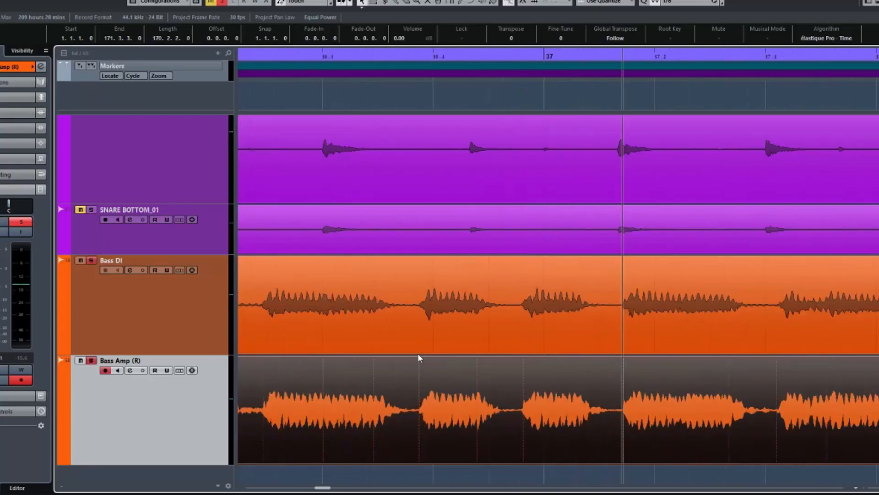
pyautogui.scroll(-1, 417, 354)
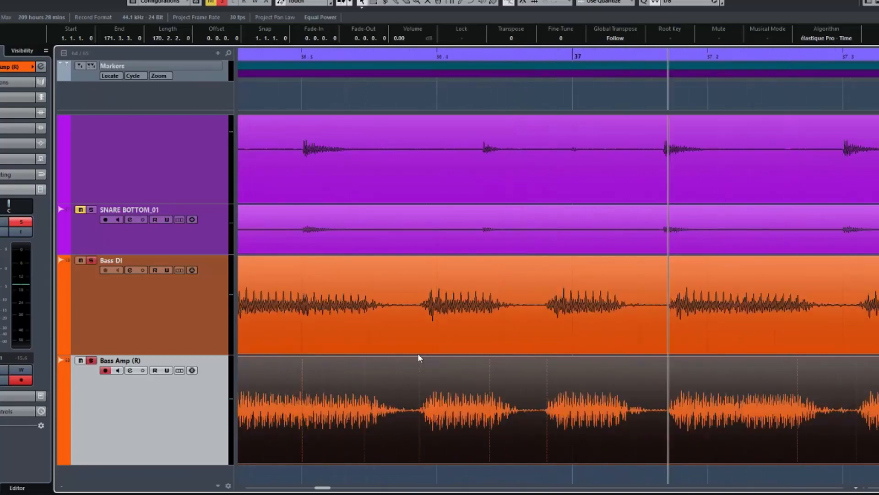
pyautogui.scroll(-5, 418, 354)
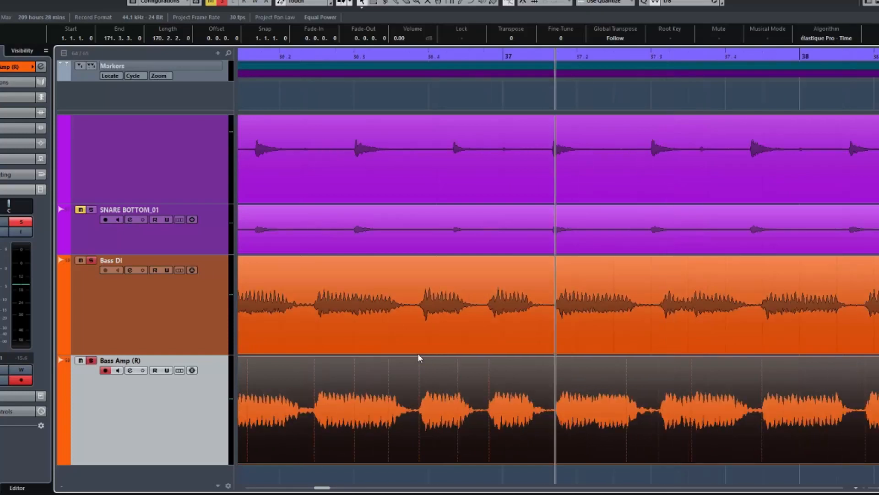